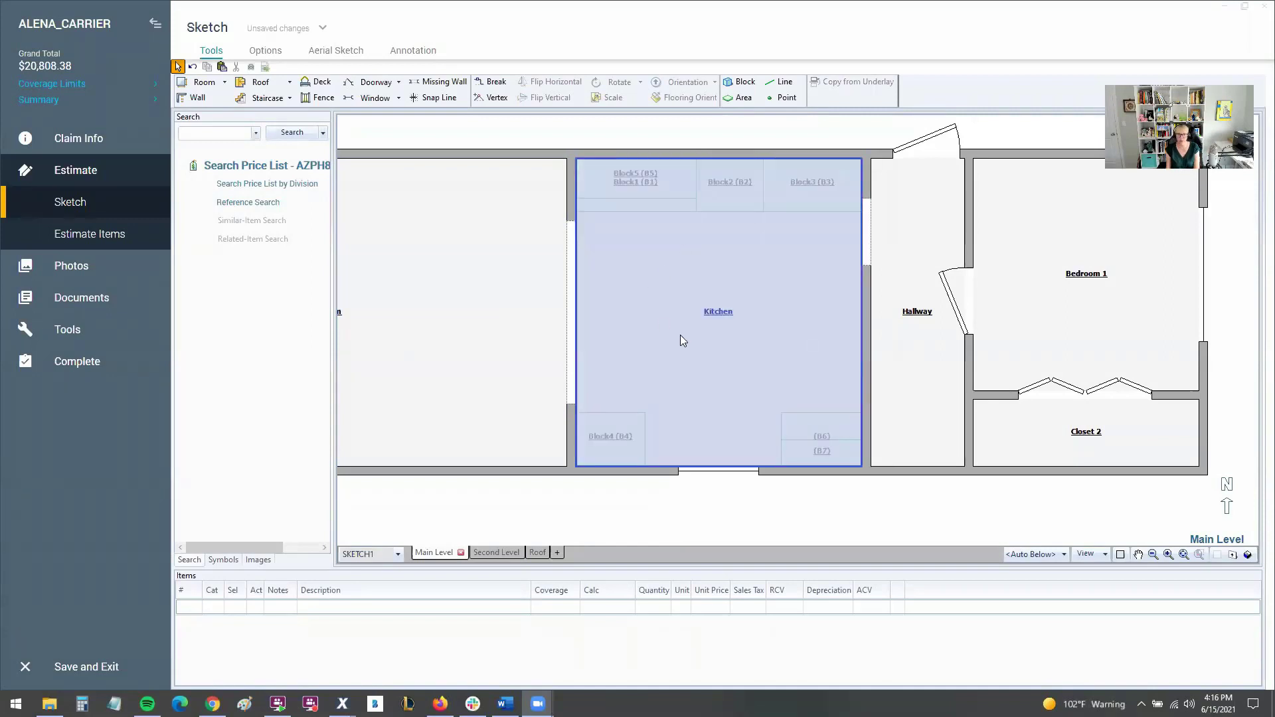
Inspect the kitchen in 3-D from a steep top-down angle, then return to the 2-D plan
double_click(680, 336)
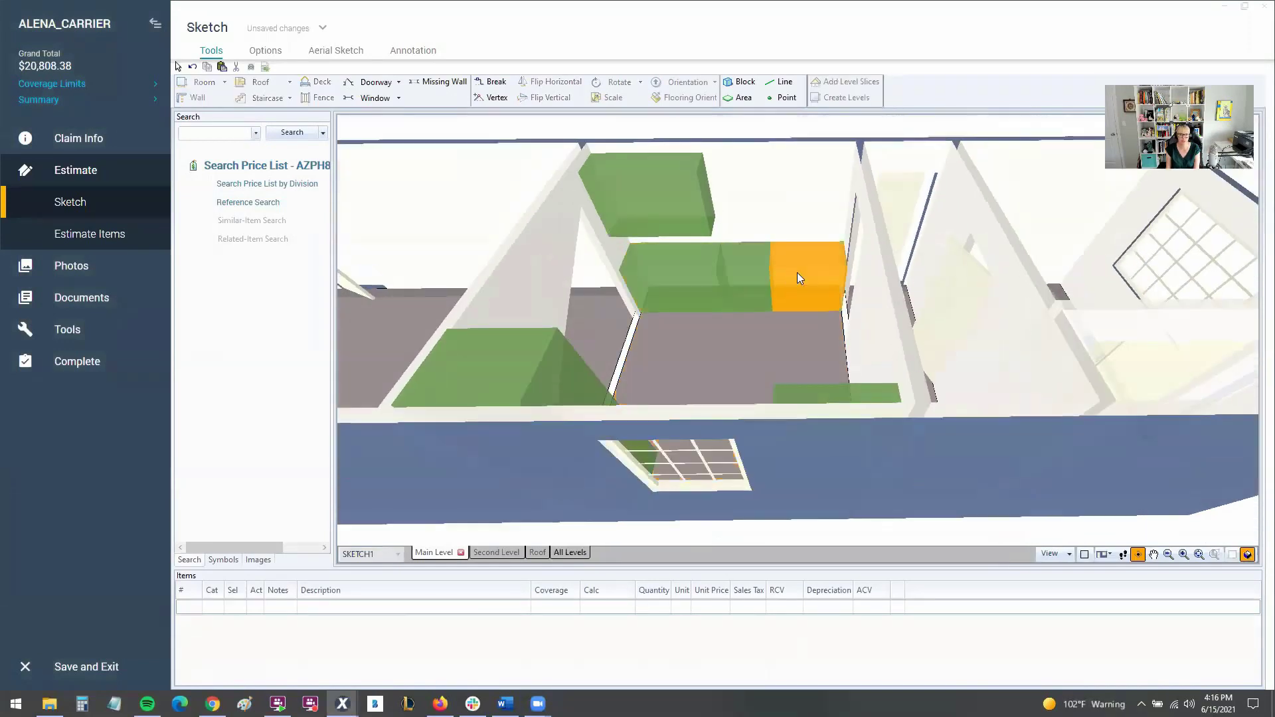
drag(671, 310, 717, 165)
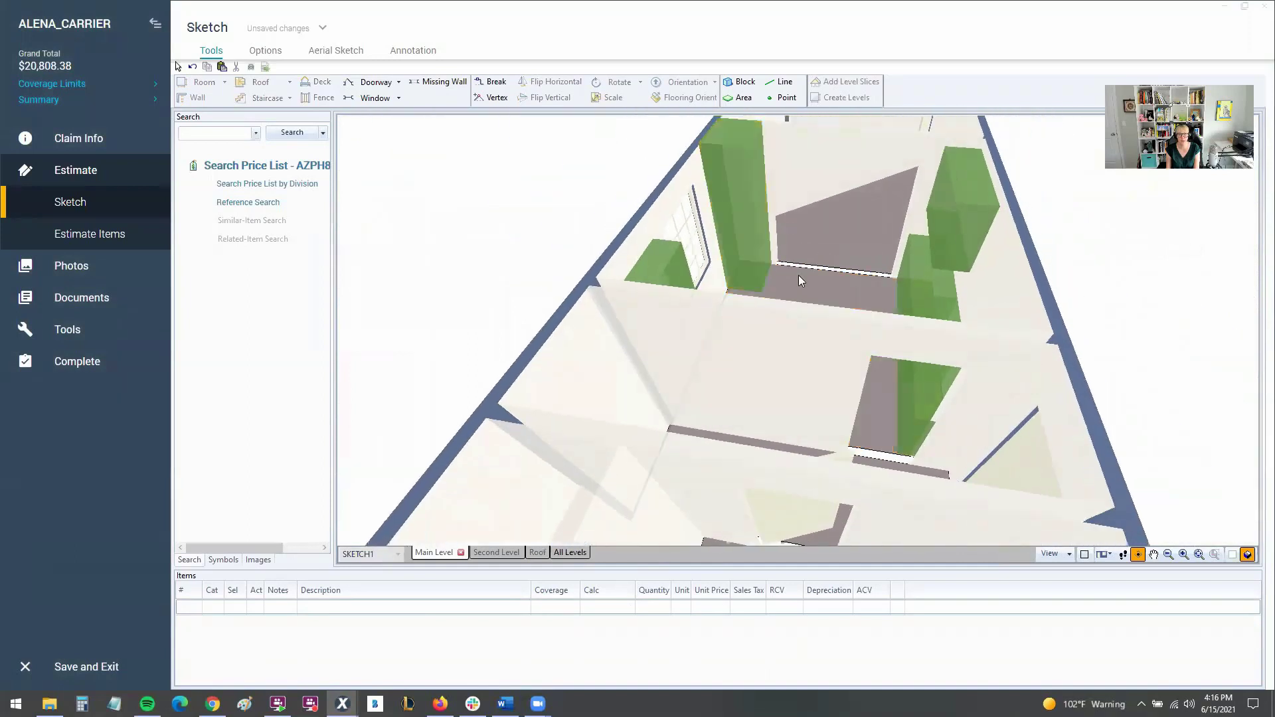
scroll(743, 301, up, 2)
drag(743, 302, 696, 270)
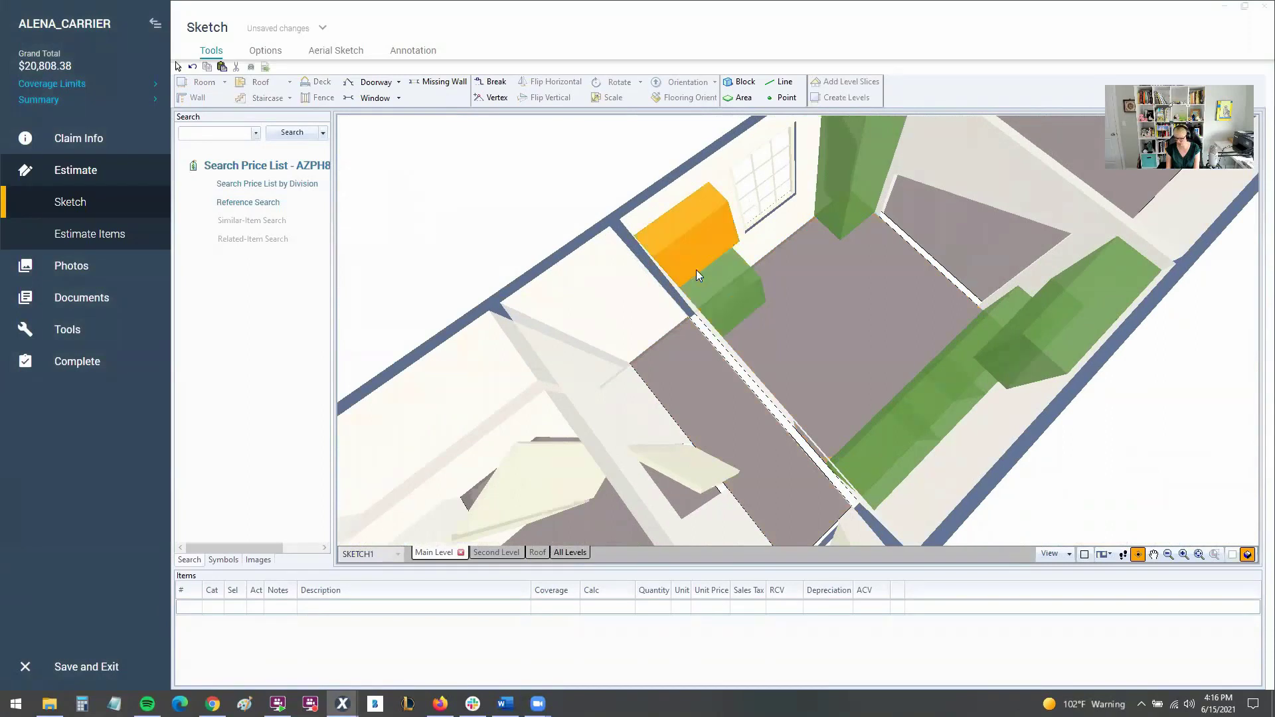
key(F2)
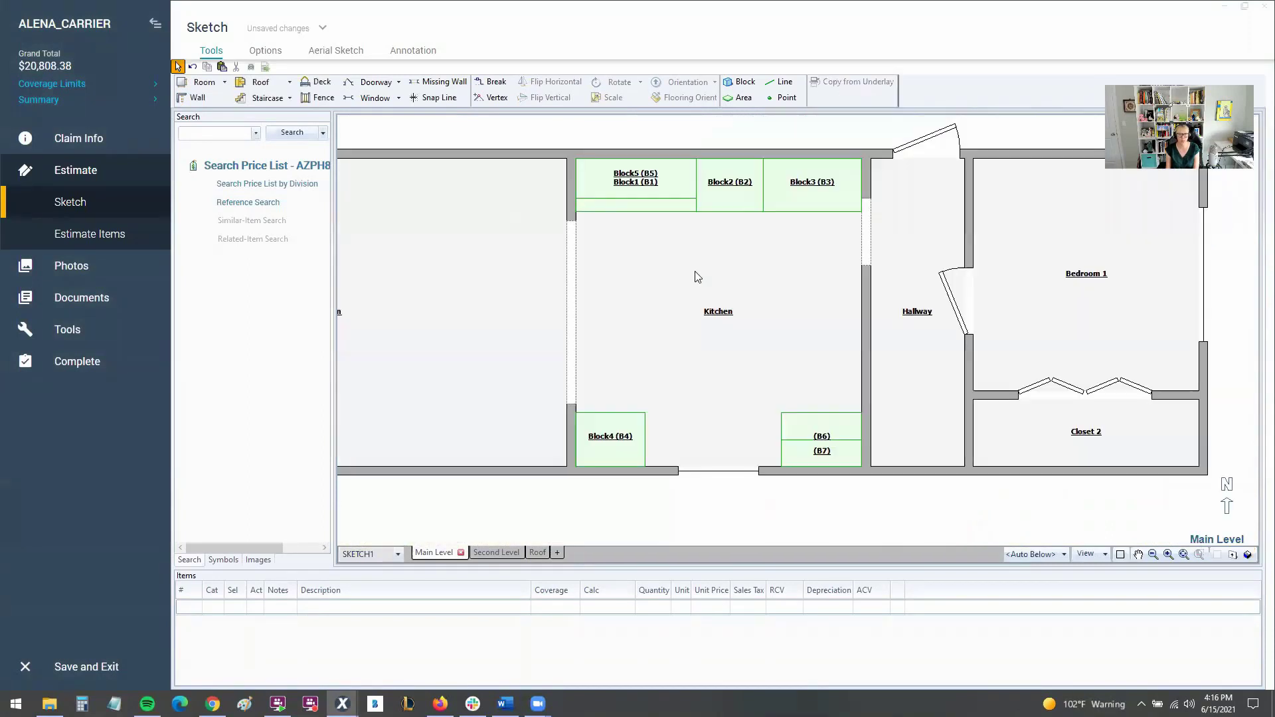
Delete the stacked block in the kitchen's top-left corner
click(661, 211)
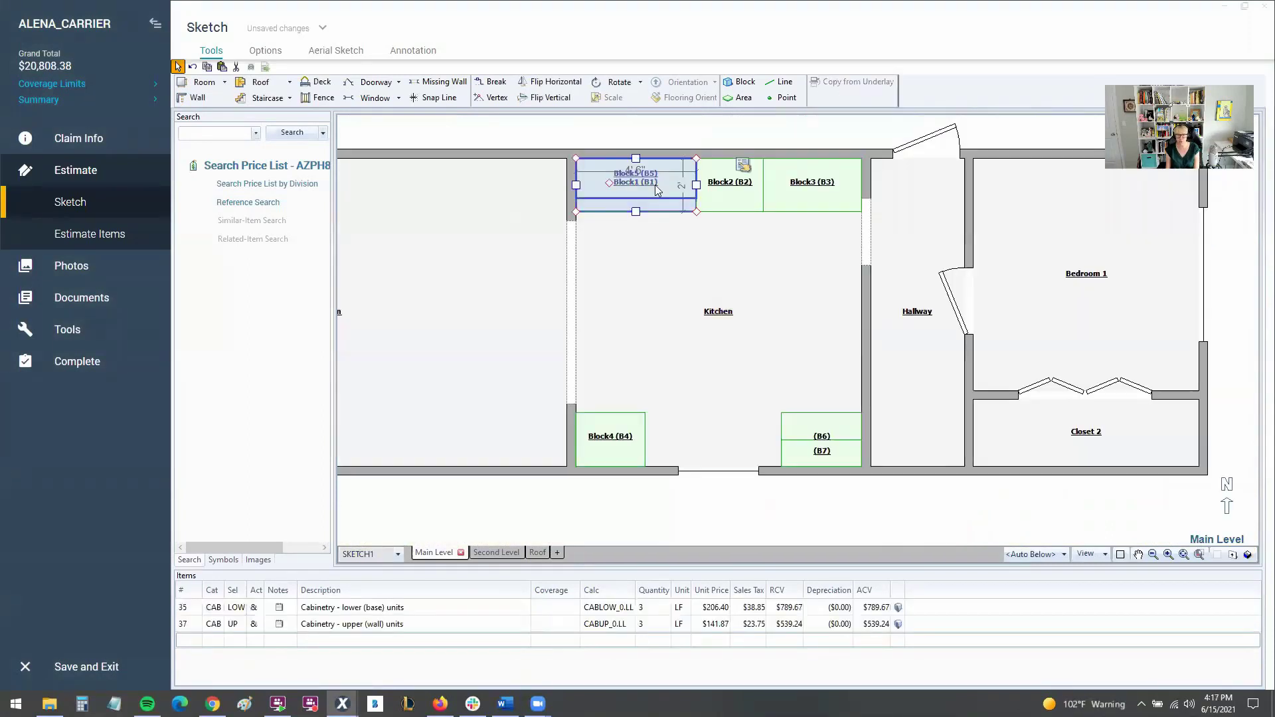
double_click(657, 184)
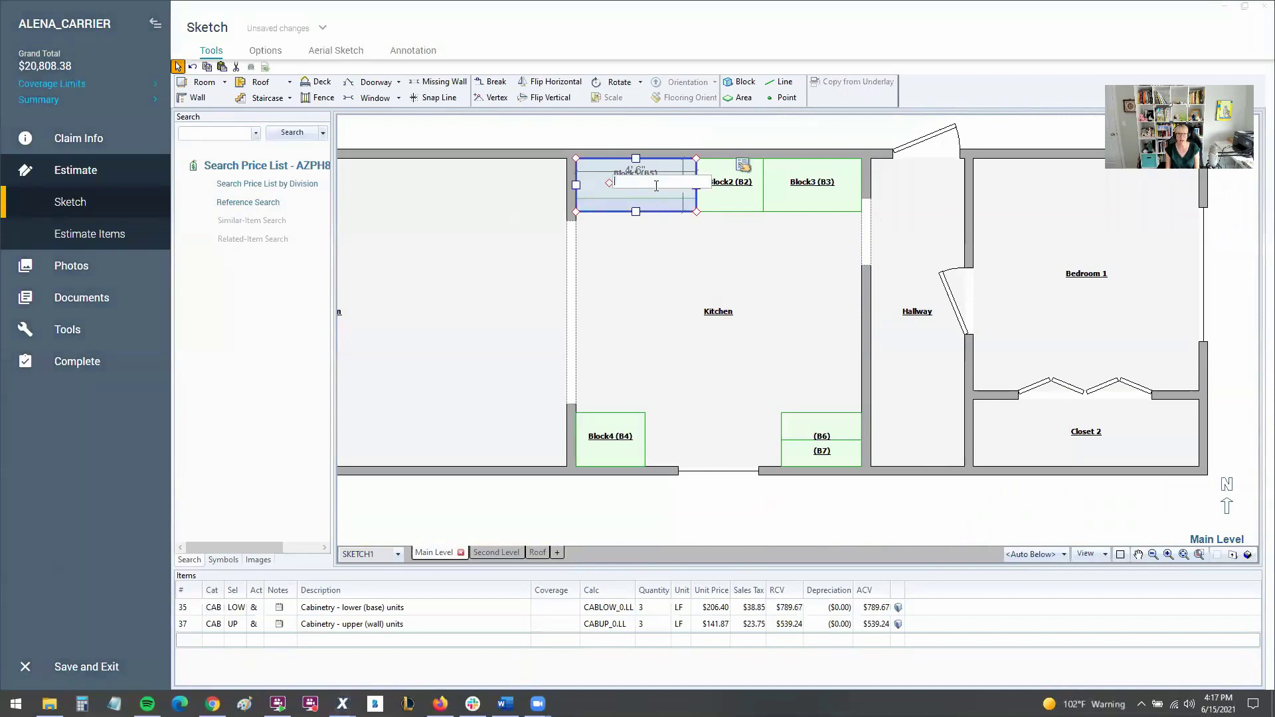
click(663, 244)
click(658, 208)
key(Delete)
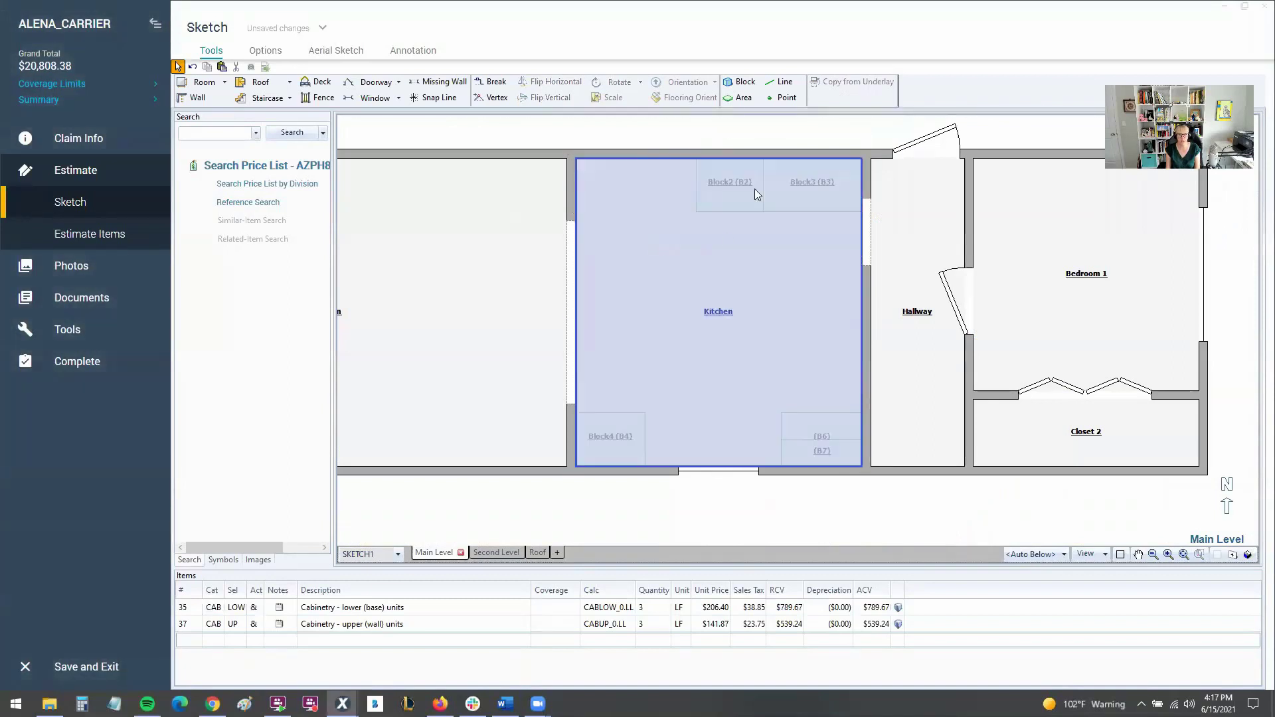
Draw a new Block1 reference block rectangle inside the kitchen
click(744, 83)
click(744, 85)
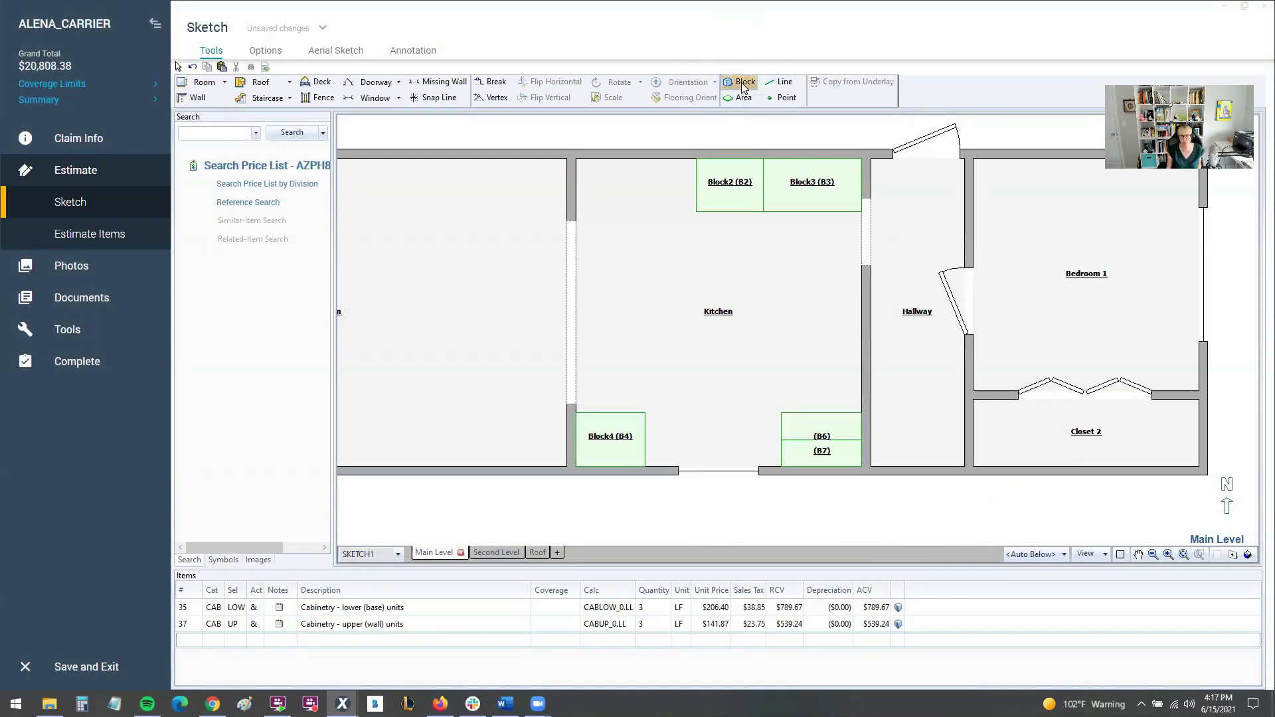
drag(607, 227, 700, 252)
click(707, 251)
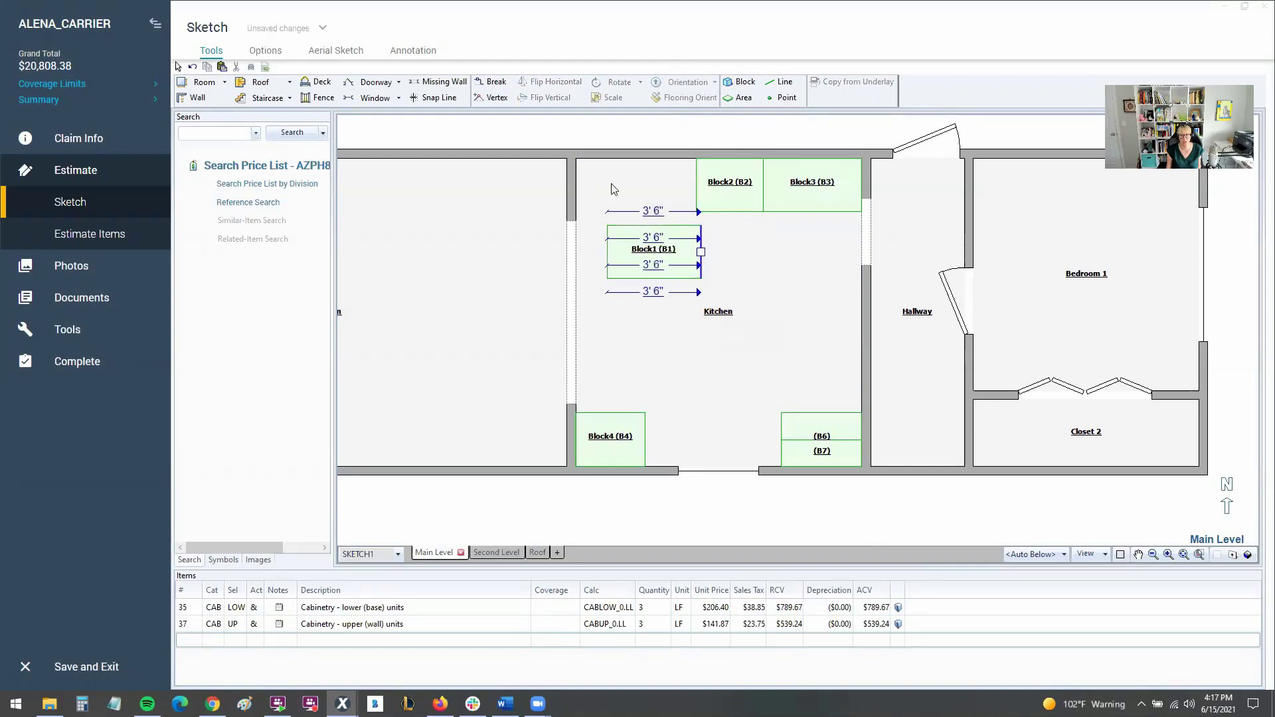
Move Block1 into the top-left corner, widen it to 4'6" against Block2, and view it in 3-D
click(607, 182)
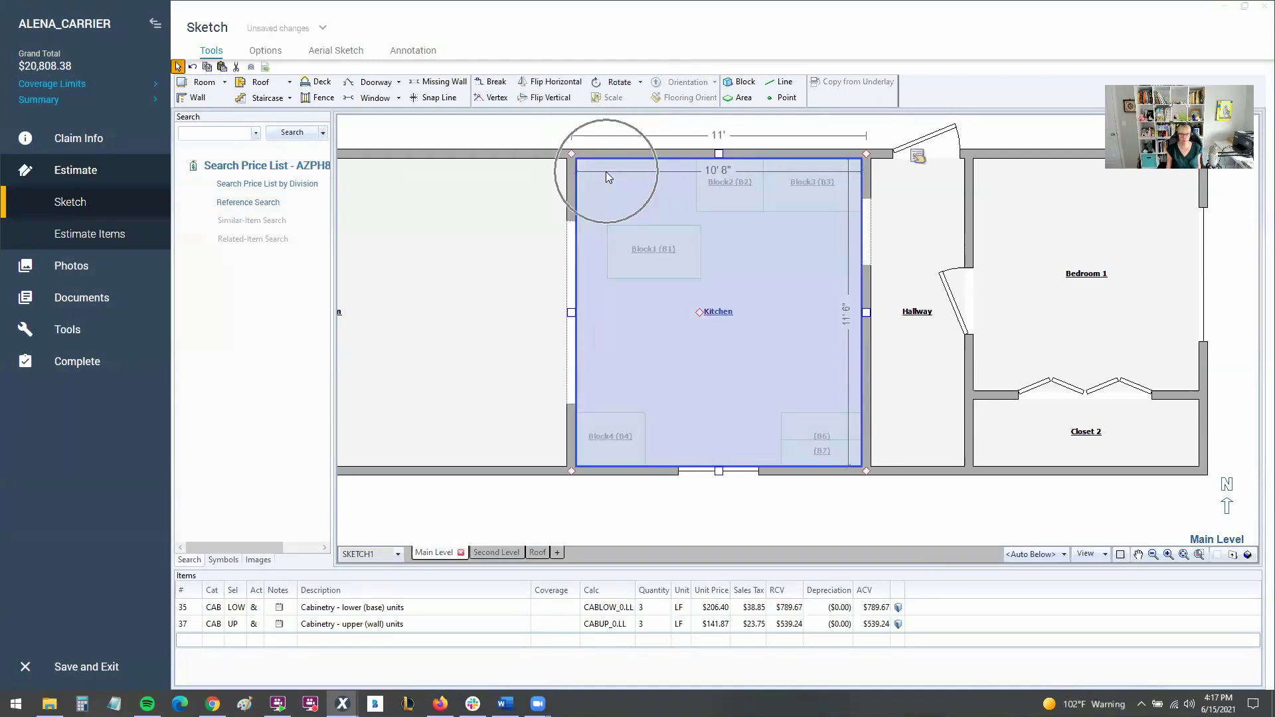
click(639, 255)
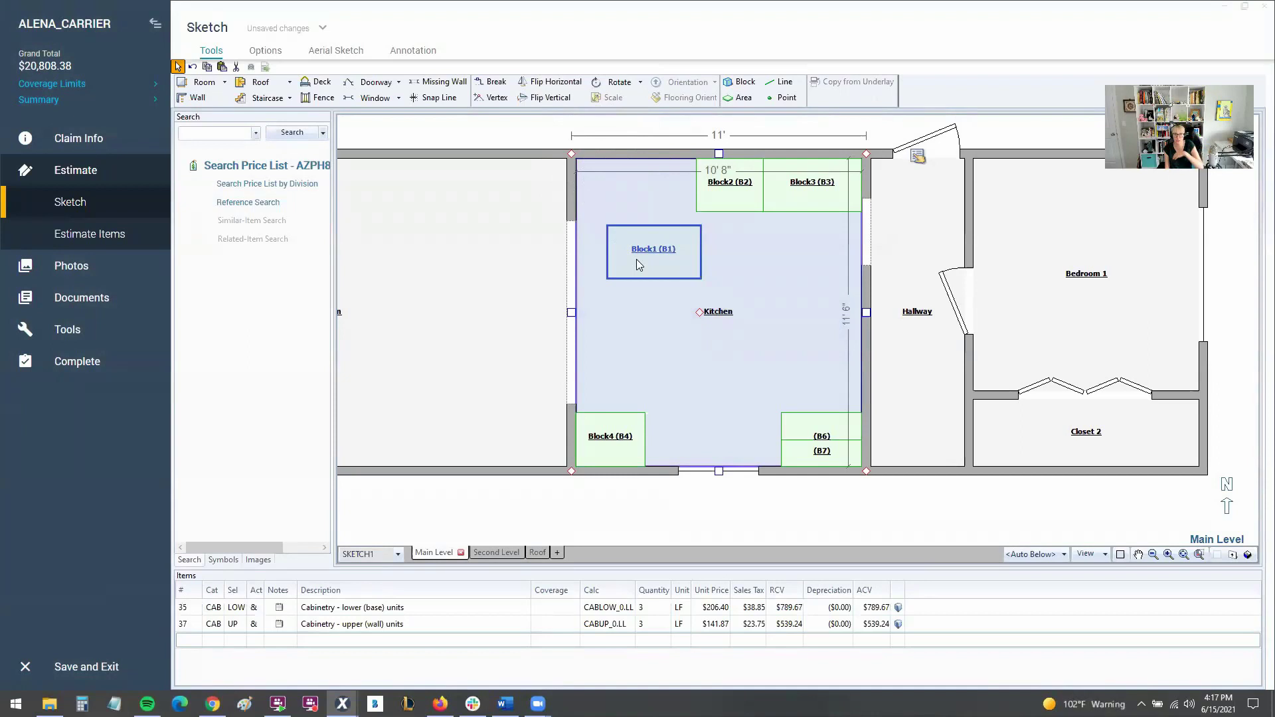
drag(636, 259, 603, 191)
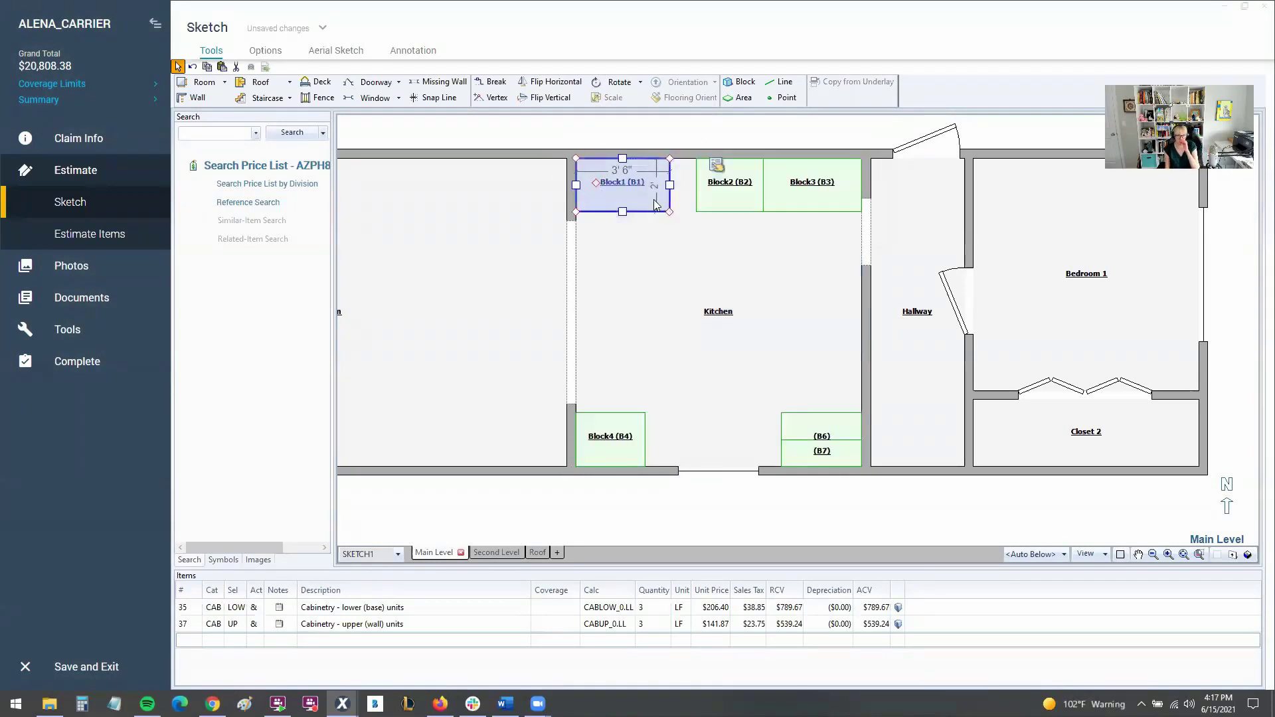
drag(670, 185, 696, 185)
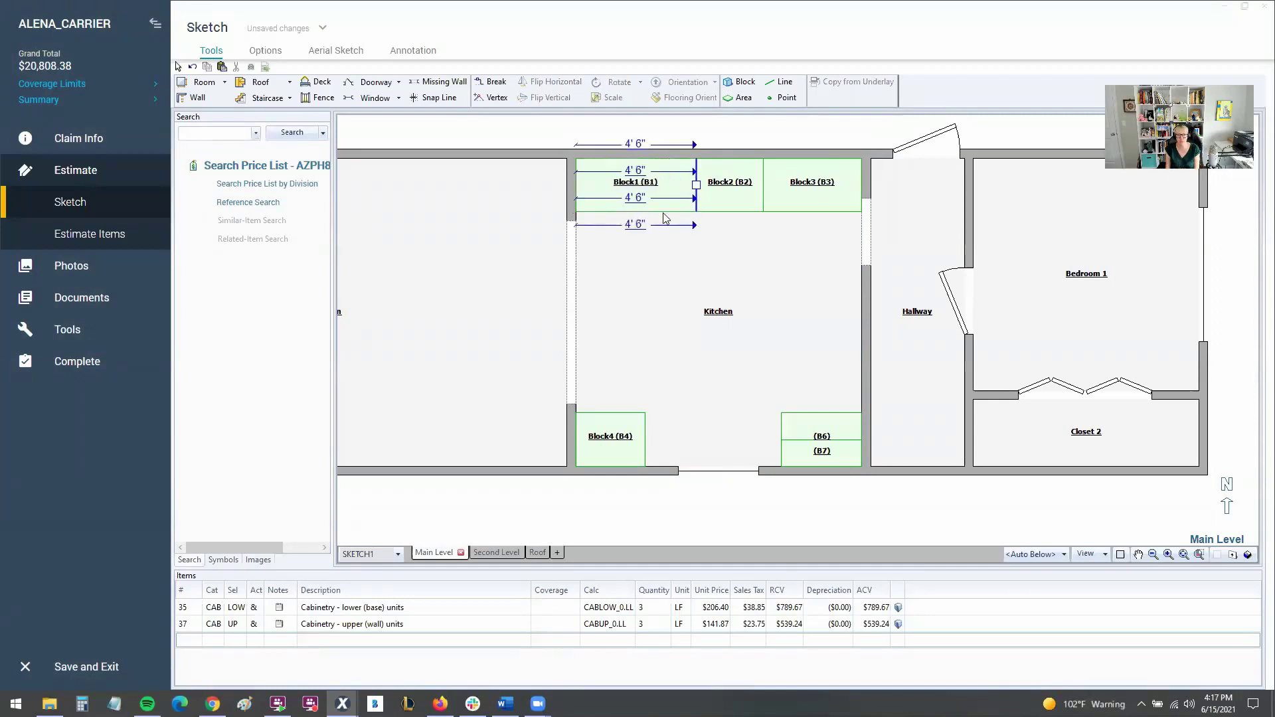
click(684, 185)
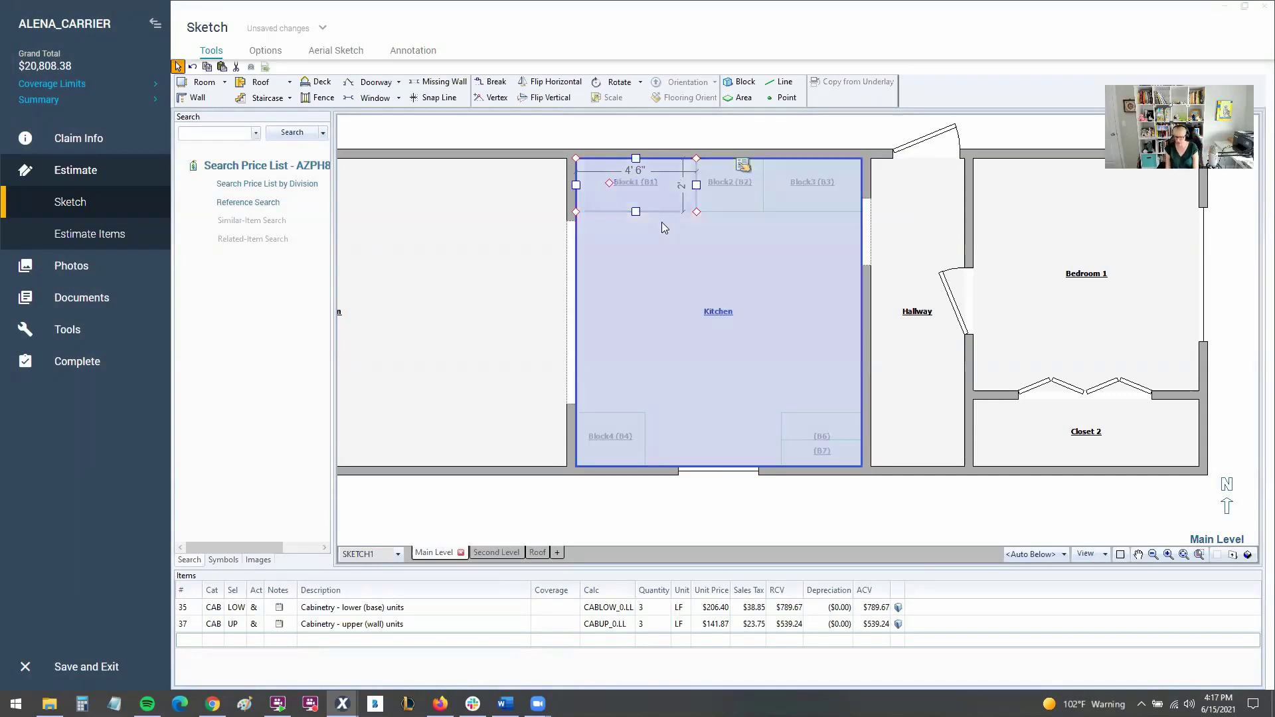
key(F3)
mouse_move(688, 293)
mouse_down()
mouse_move(696, 214)
mouse_move(674, 254)
mouse_up()
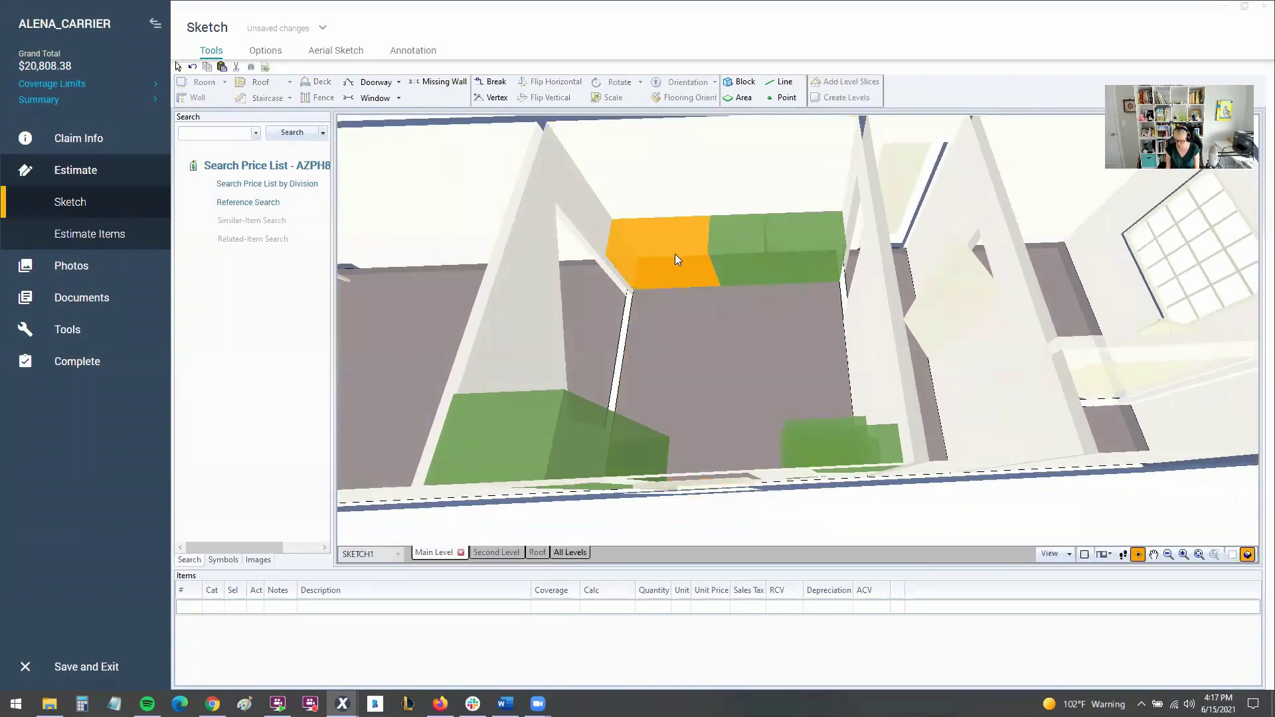
Leave 3-D to show the flat plan with Block1 filling the corner up to Block2
key(F3)
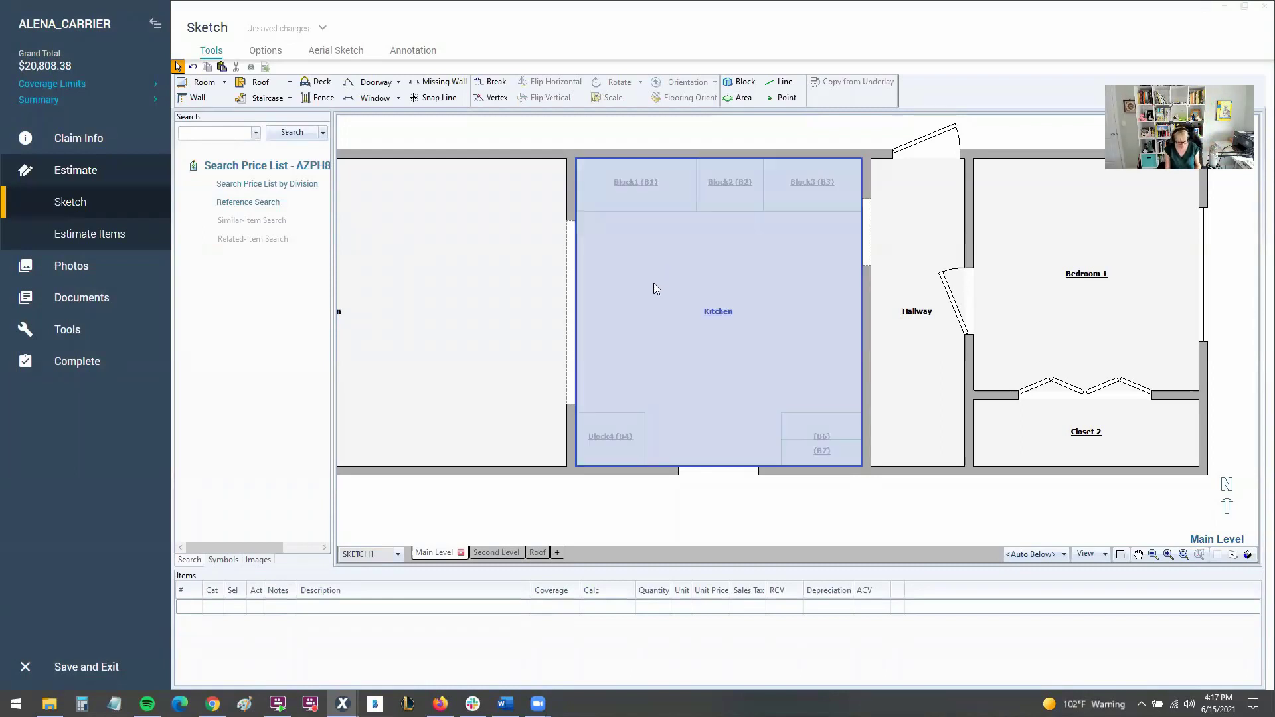
Draw a new Block5 in the kitchen and set its length to 1' 6"
click(741, 82)
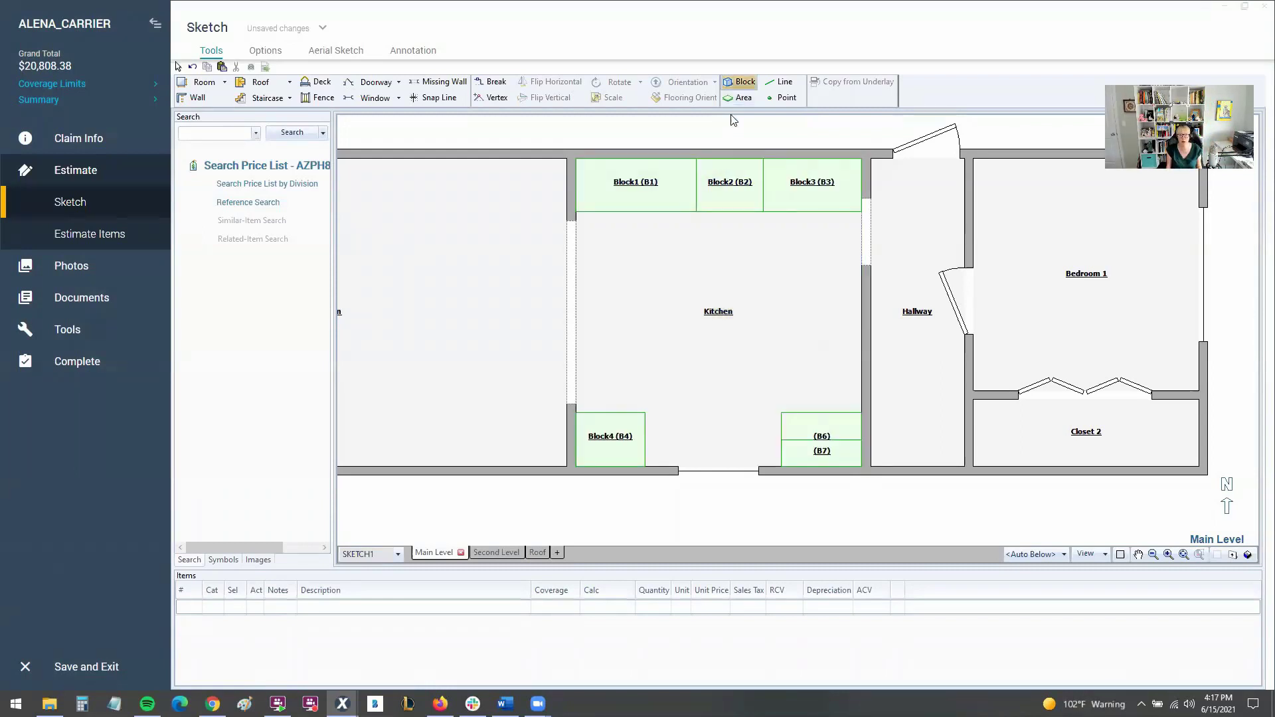
drag(622, 237, 688, 265)
scroll(689, 264, up, 1)
key(Escape)
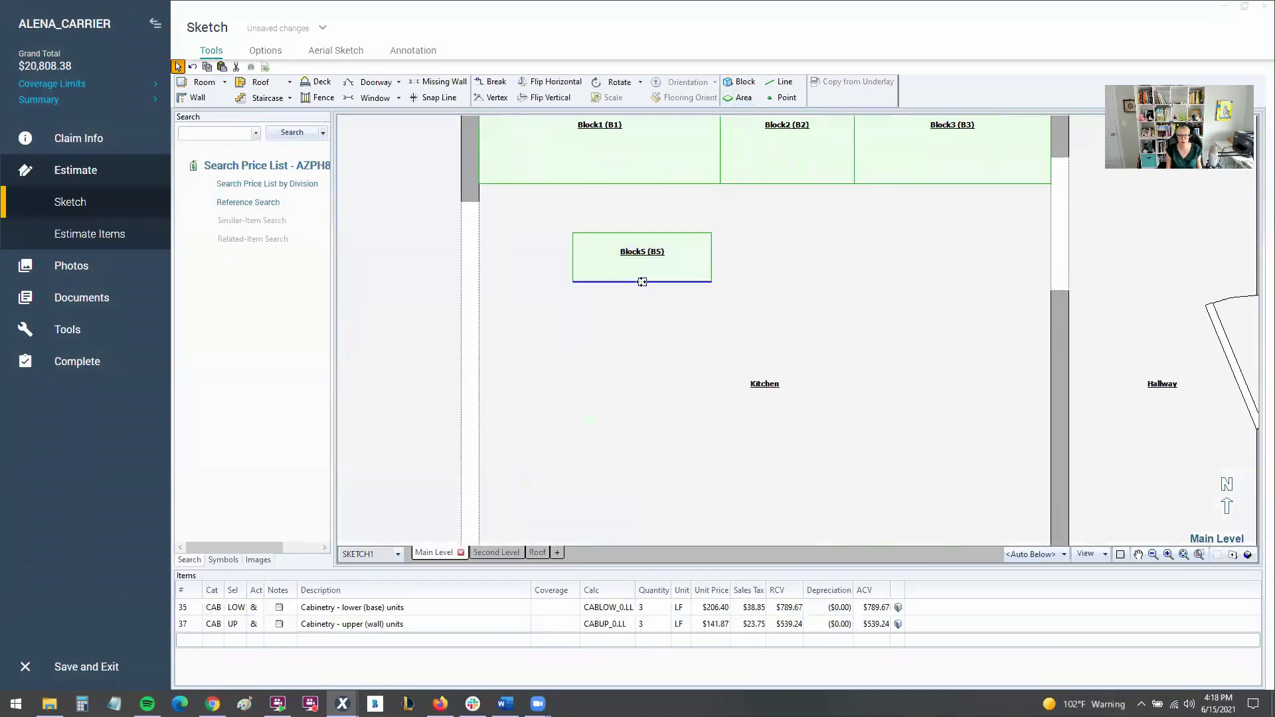
click(686, 269)
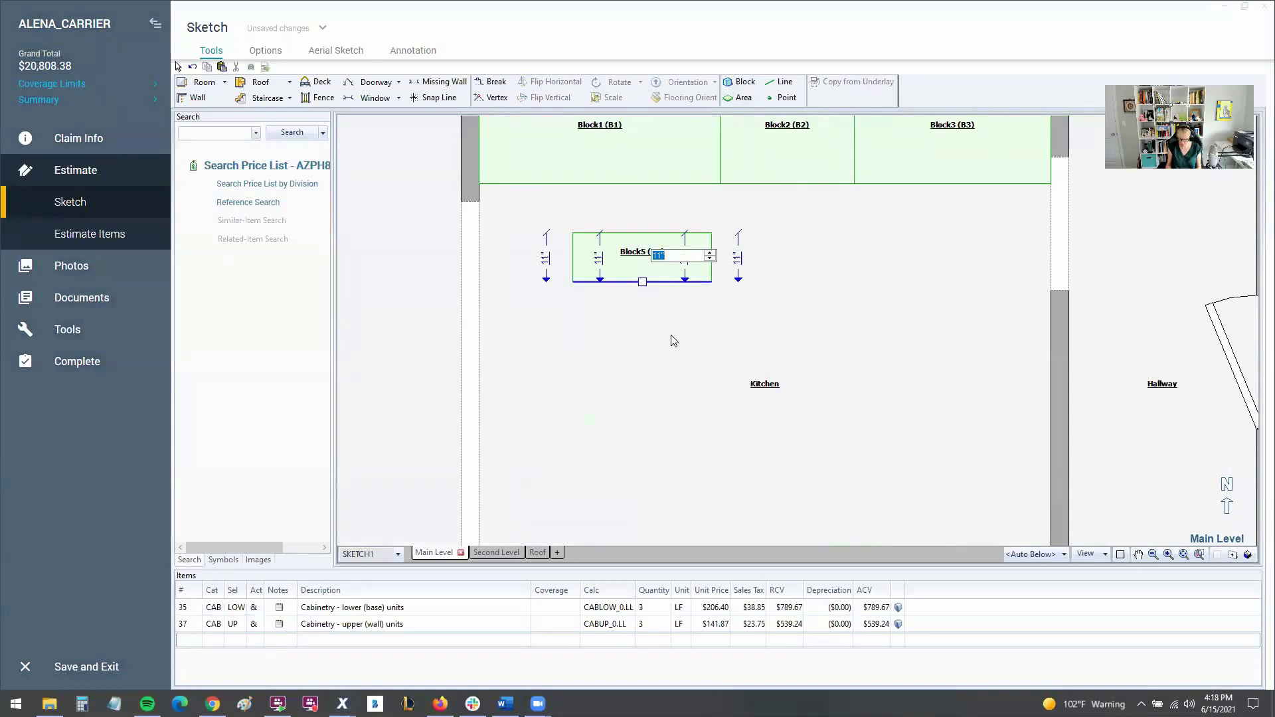
text(1' 6)
key(Return)
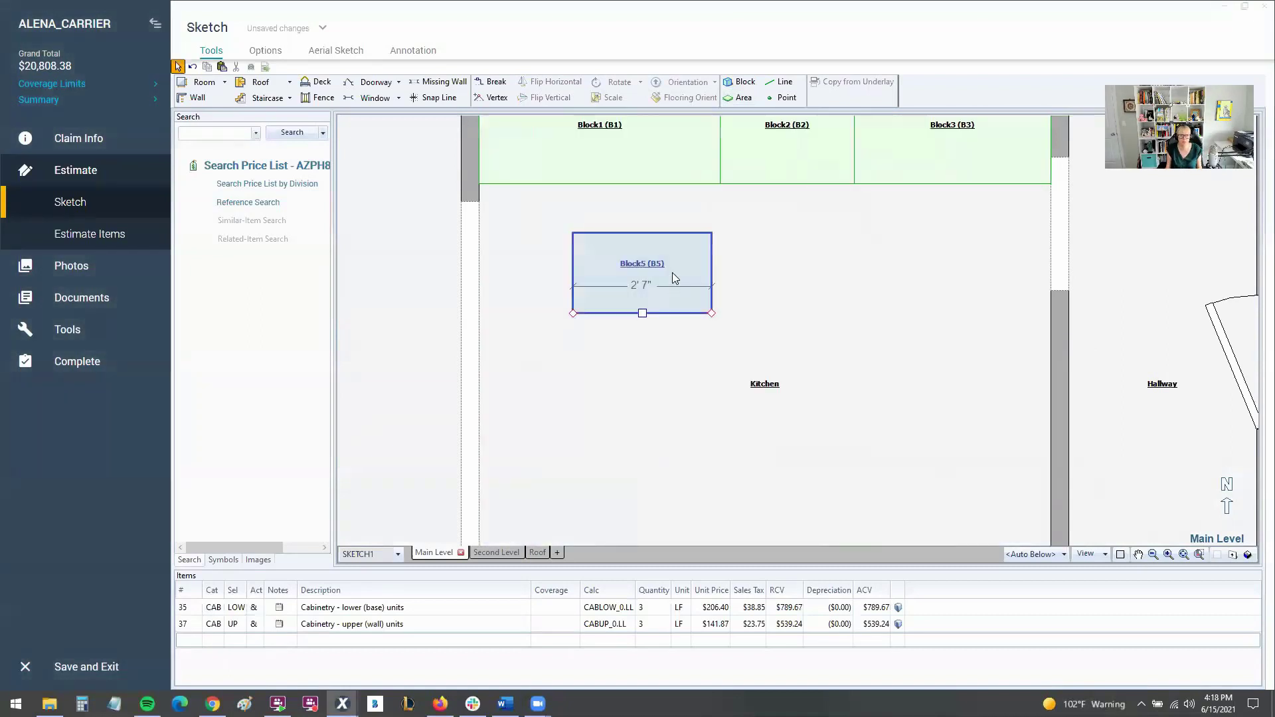
Set Block5's distance from the floor and move it into the top-left corner above Block1
scroll(641, 309, down, 2)
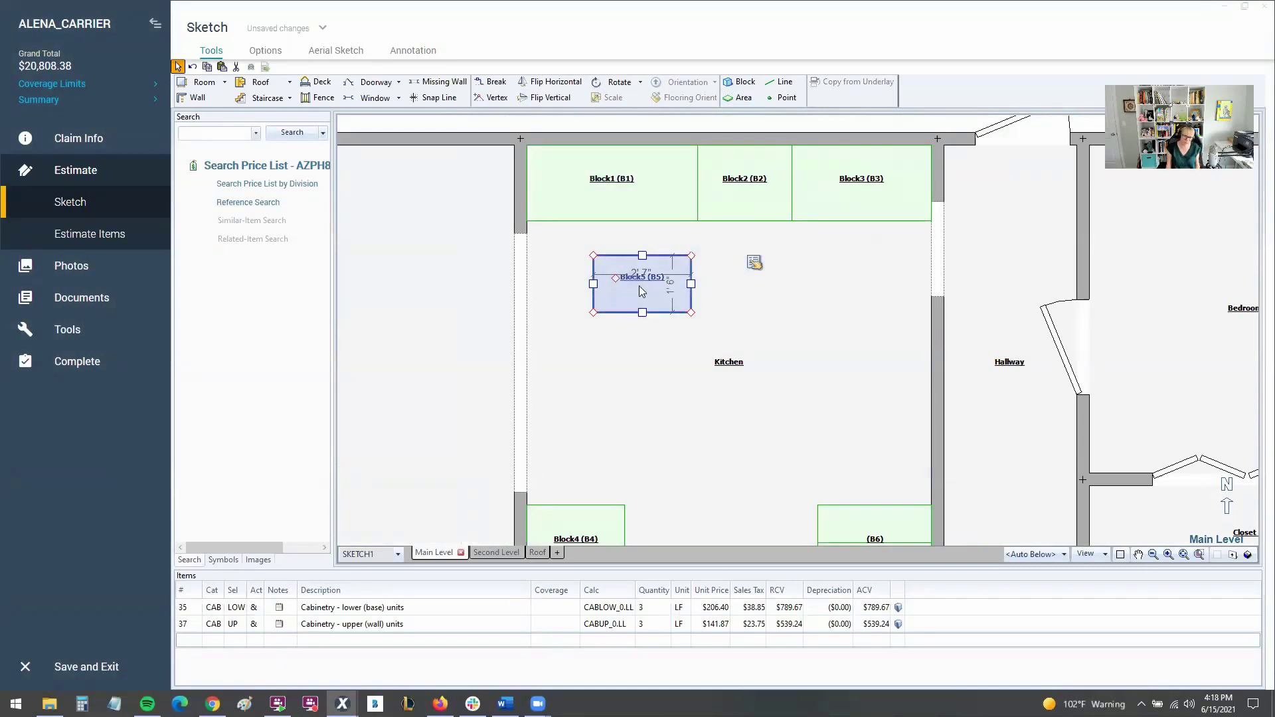
click(755, 266)
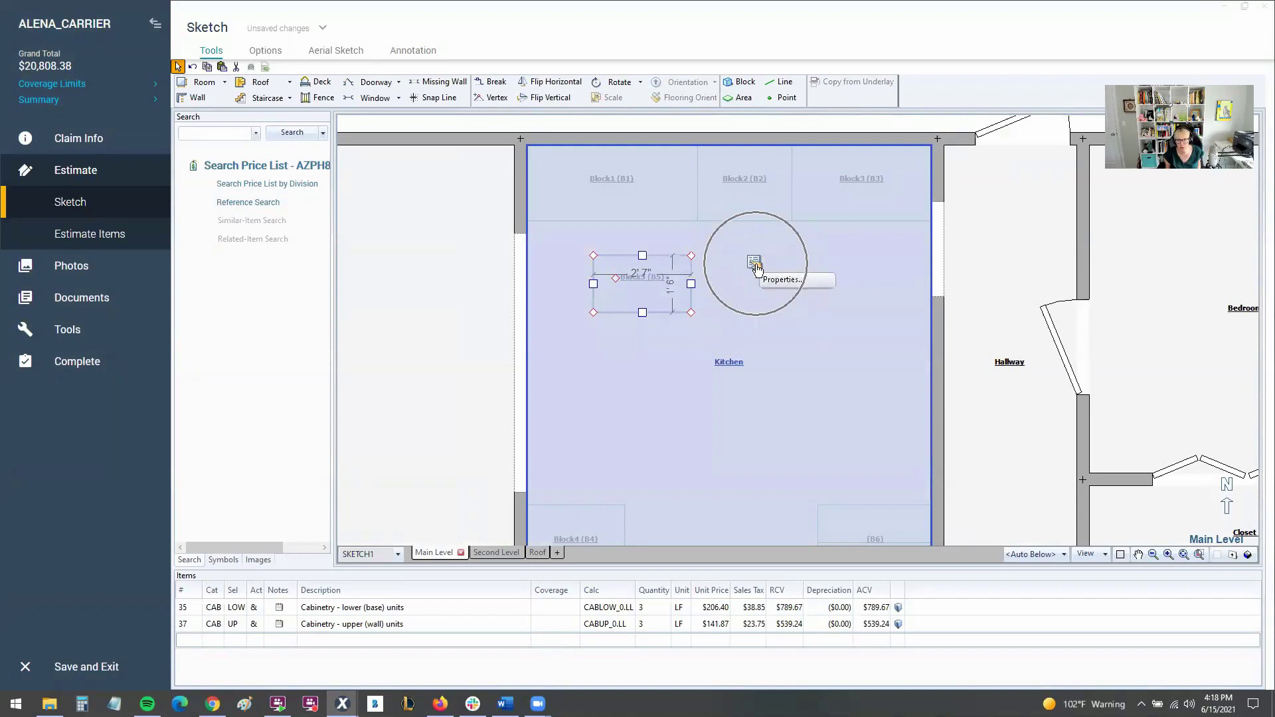
click(908, 348)
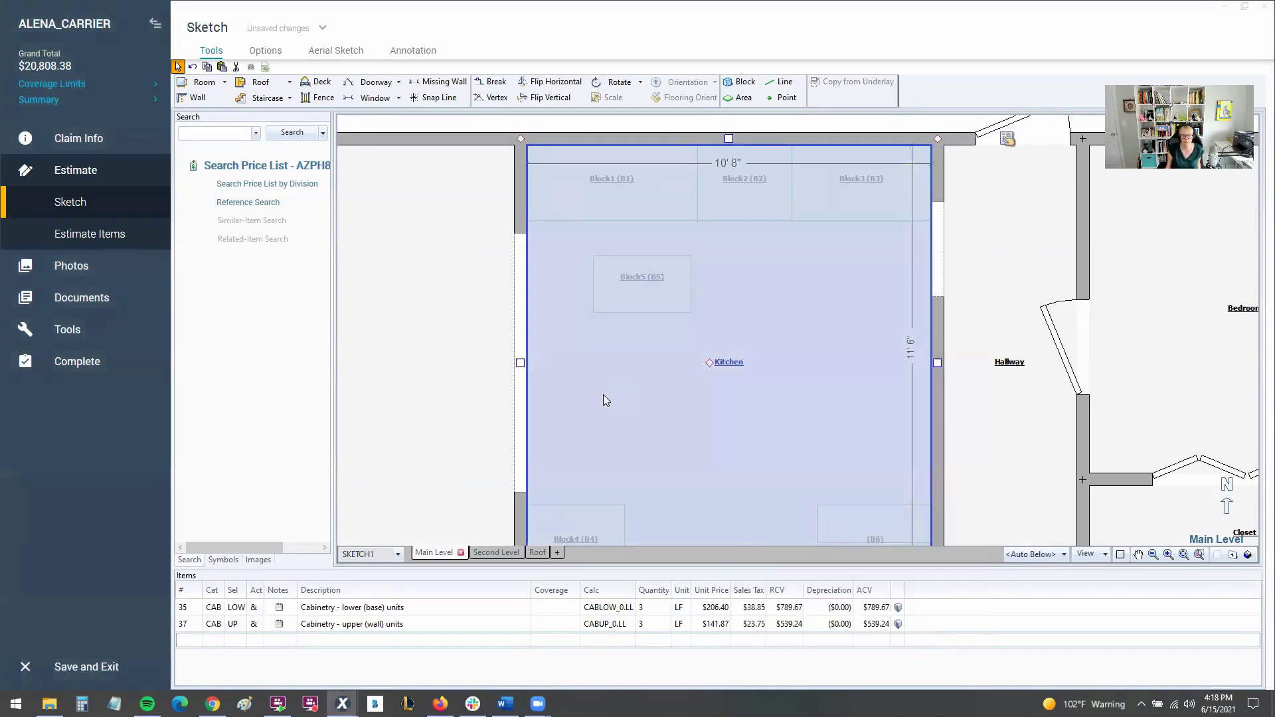
drag(628, 286, 927, 152)
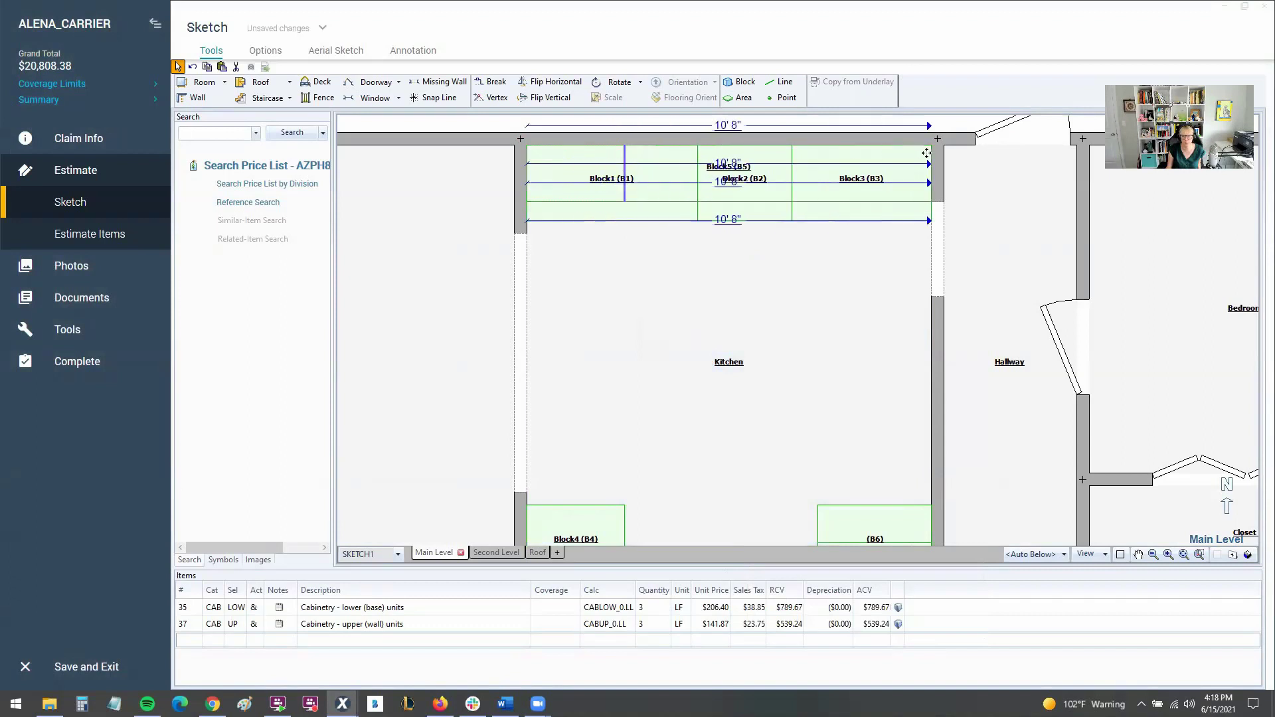
click(649, 321)
key(F3)
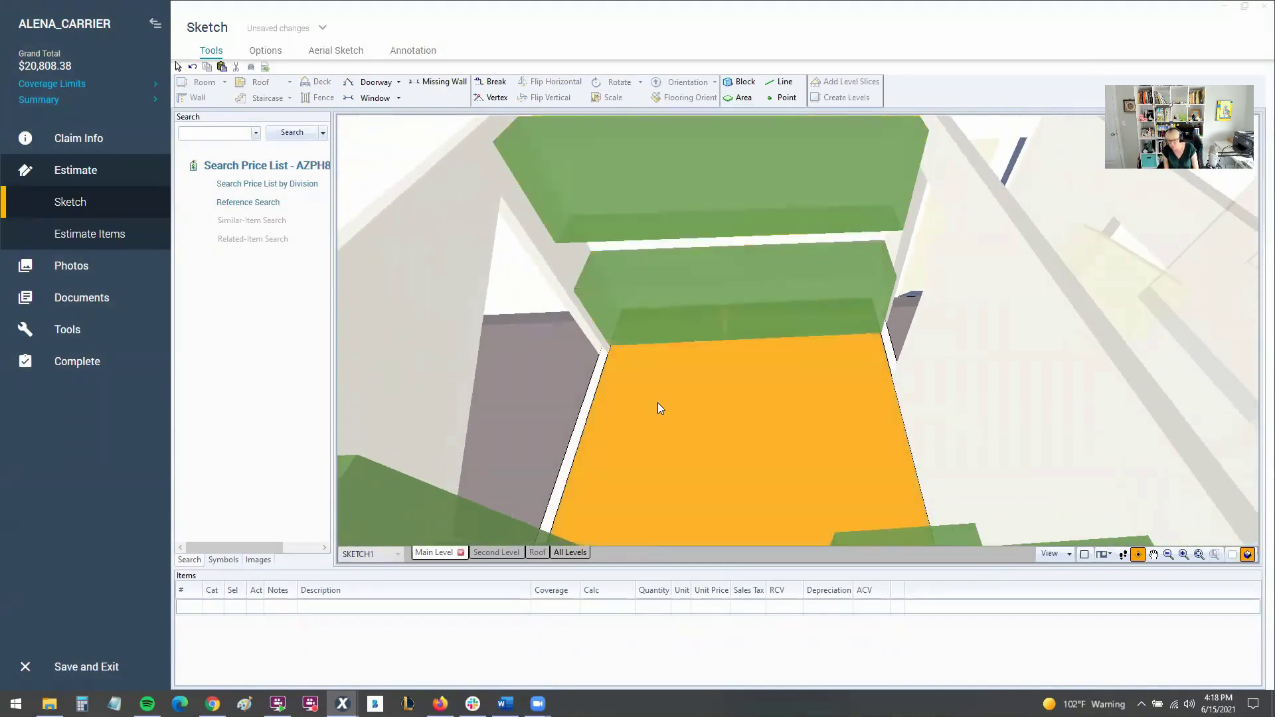
key(Escape)
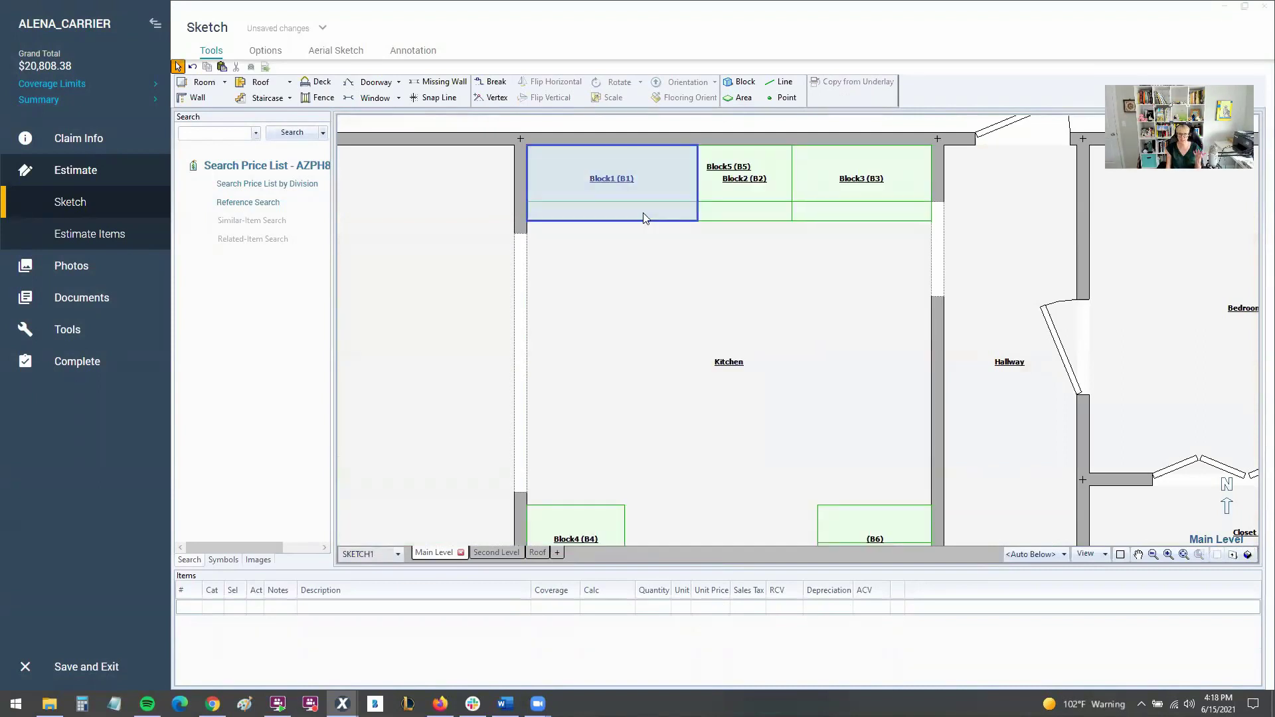
click(643, 218)
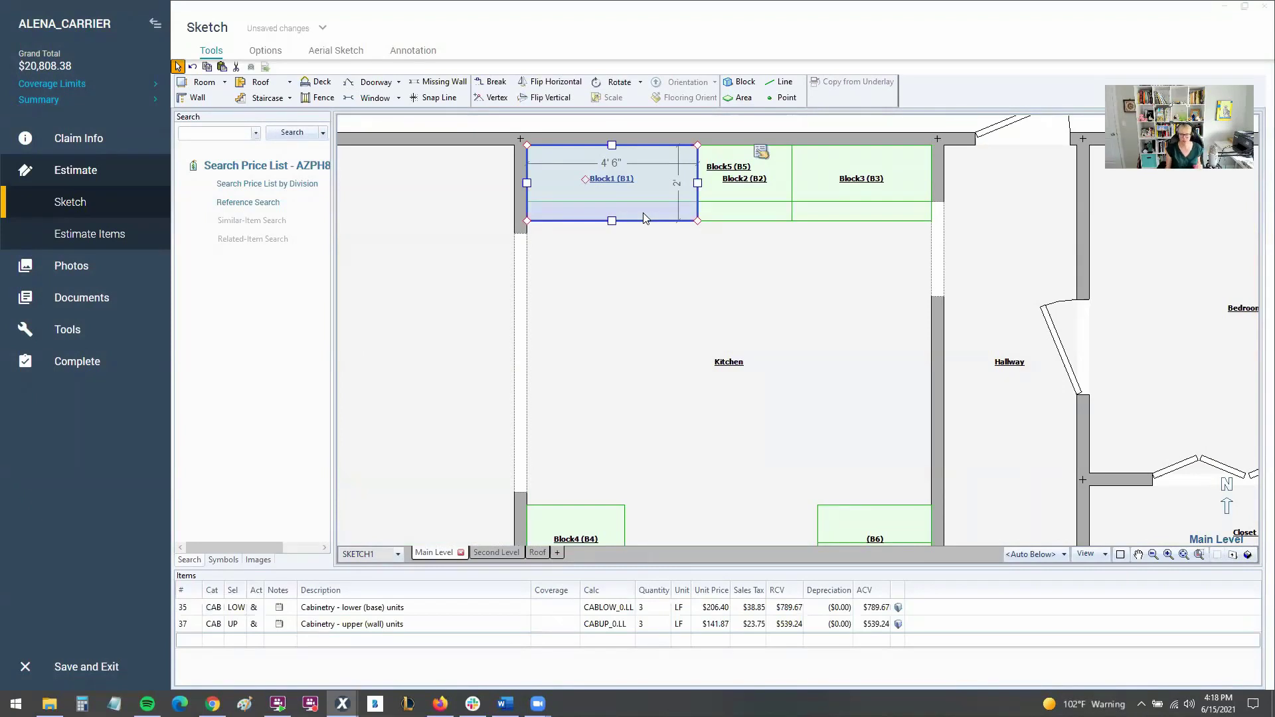
mouse_move(762, 157)
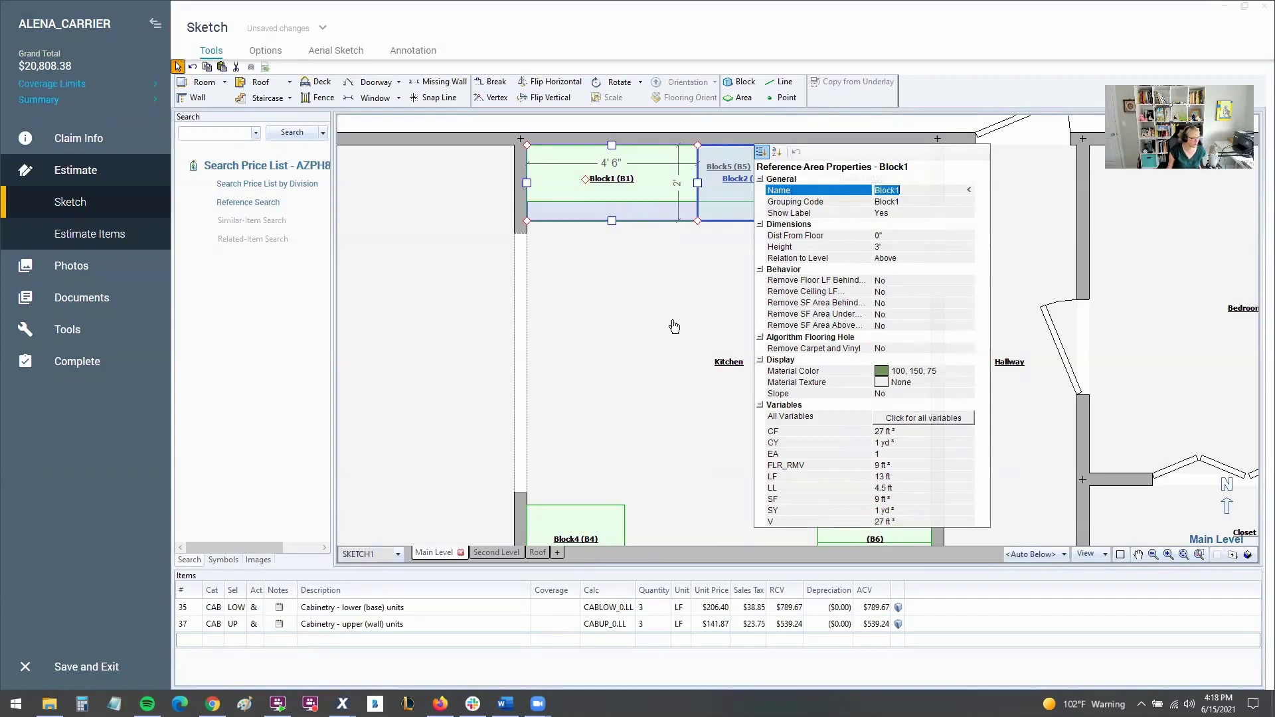
click(617, 286)
click(603, 208)
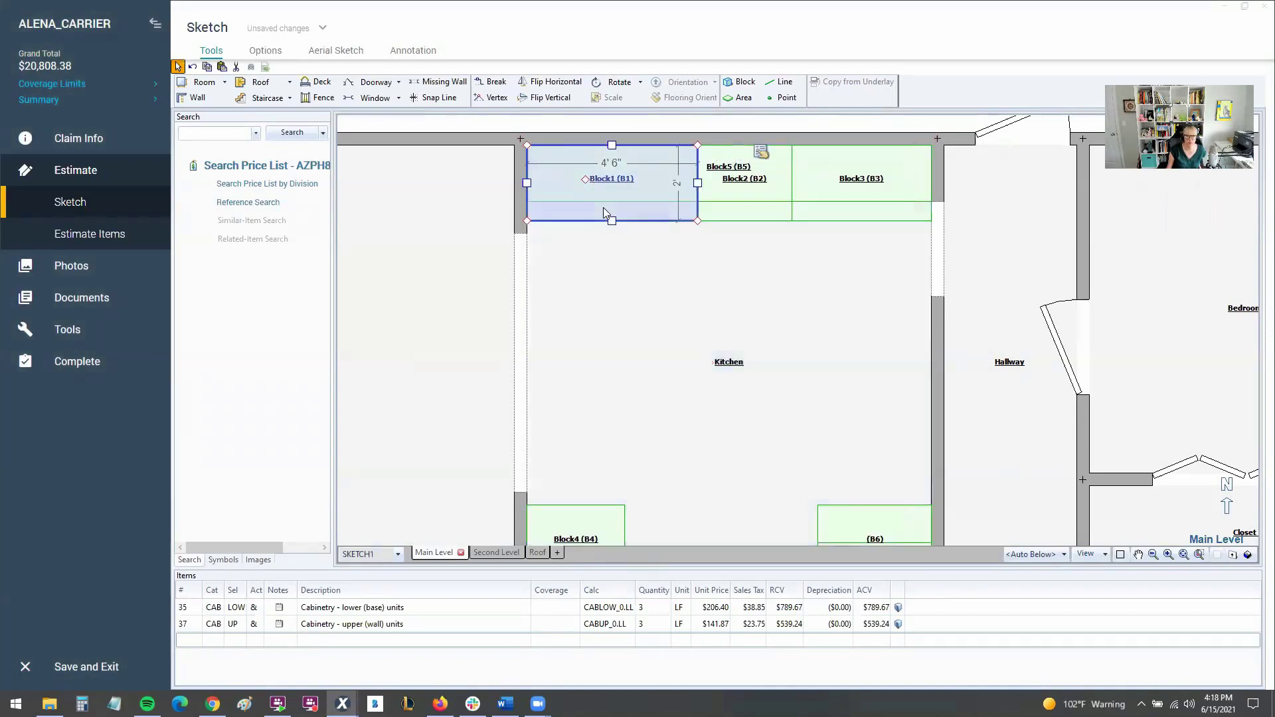
double_click(744, 170)
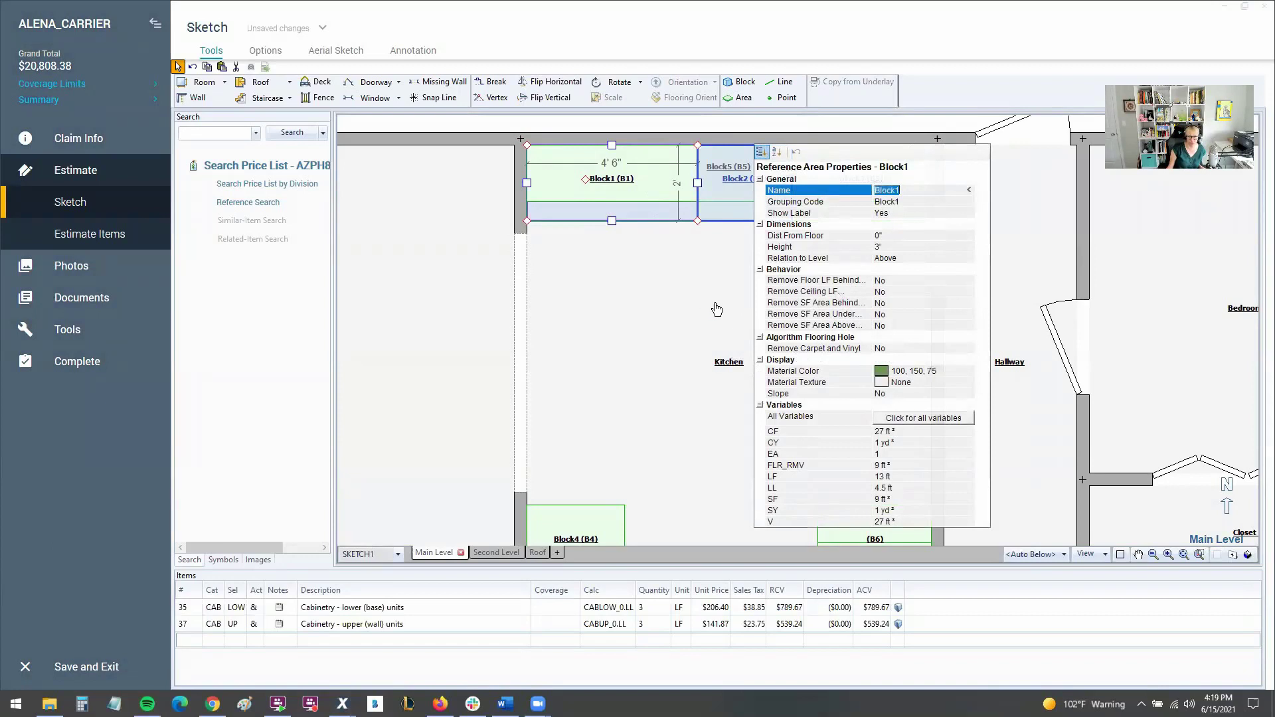
click(645, 368)
Check the cabinets in 3-D, then delete Block4 from the kitchen's lower-left corner
scroll(653, 397, down, 2)
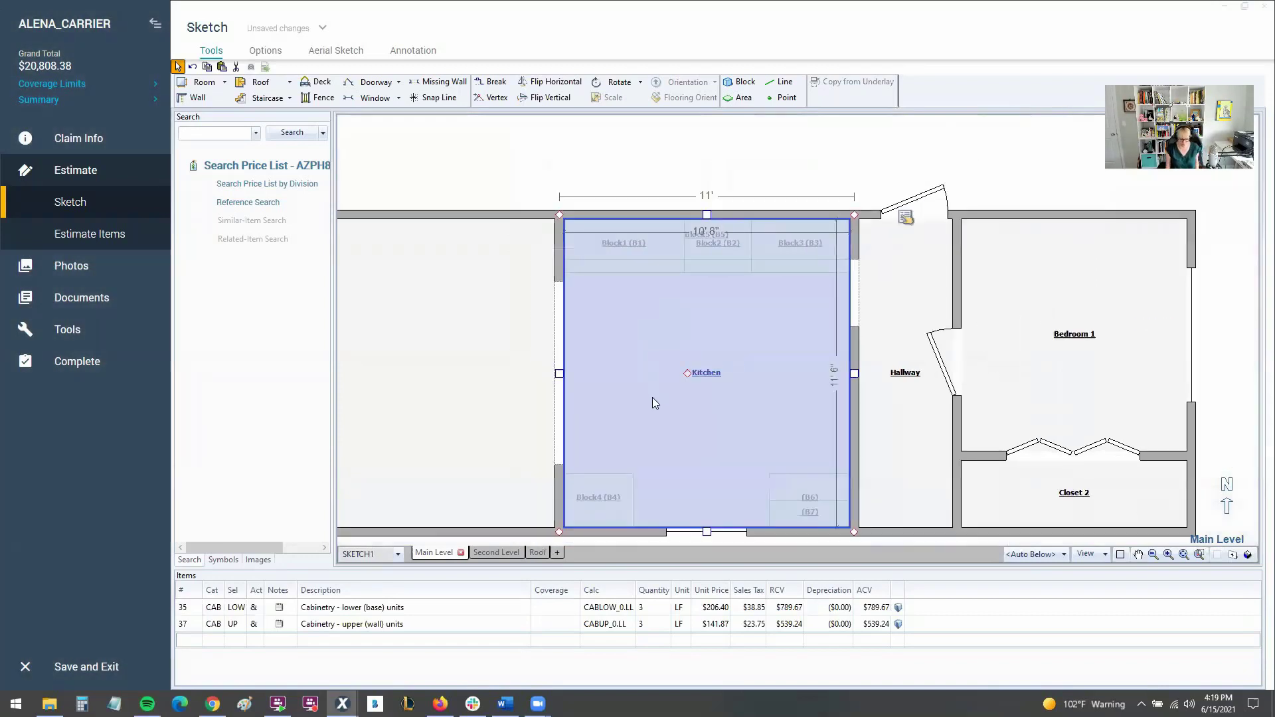
key(F3)
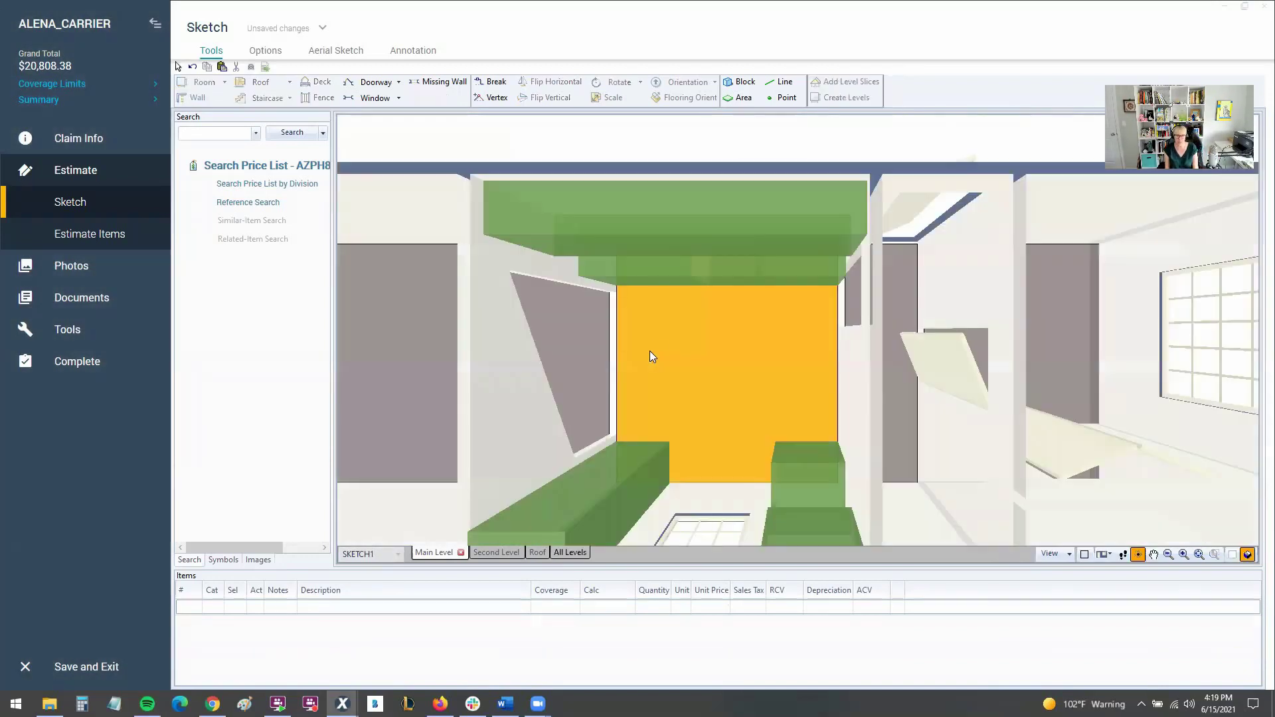
mouse_move(650, 351)
mouse_down()
mouse_move(485, 210)
mouse_move(630, 342)
mouse_move(739, 247)
mouse_move(739, 175)
mouse_up()
key(F3)
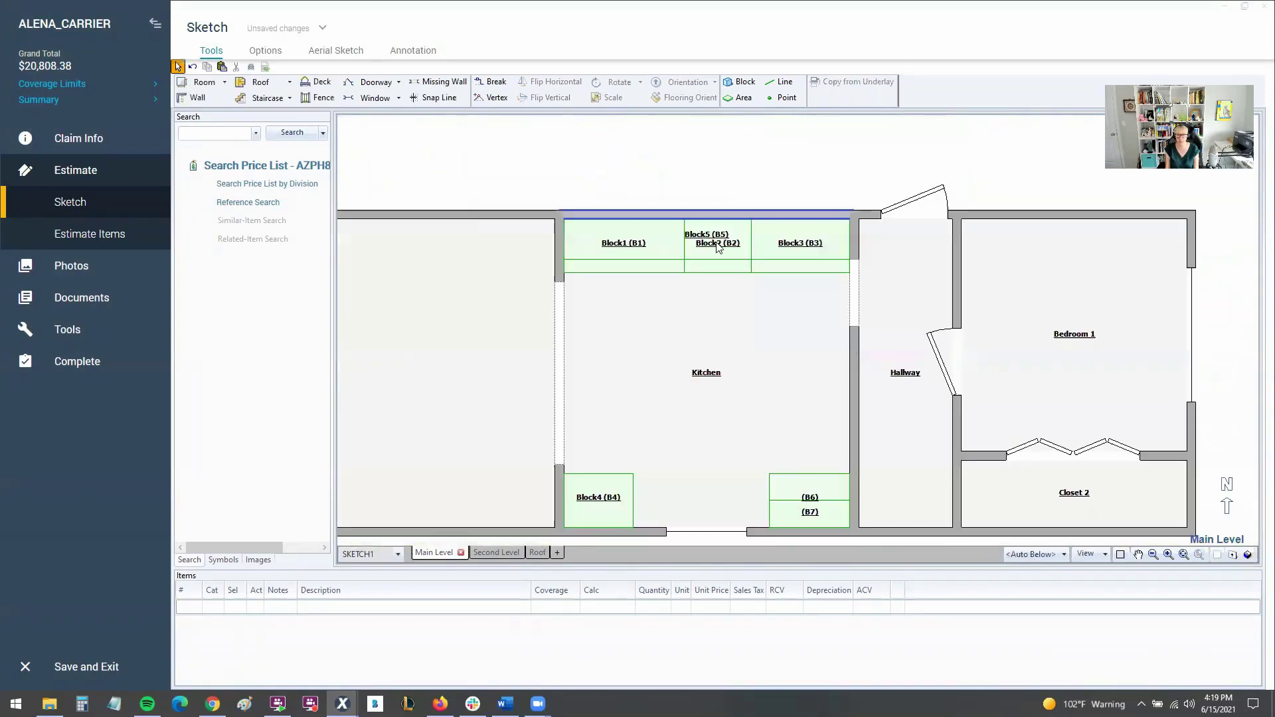
click(607, 499)
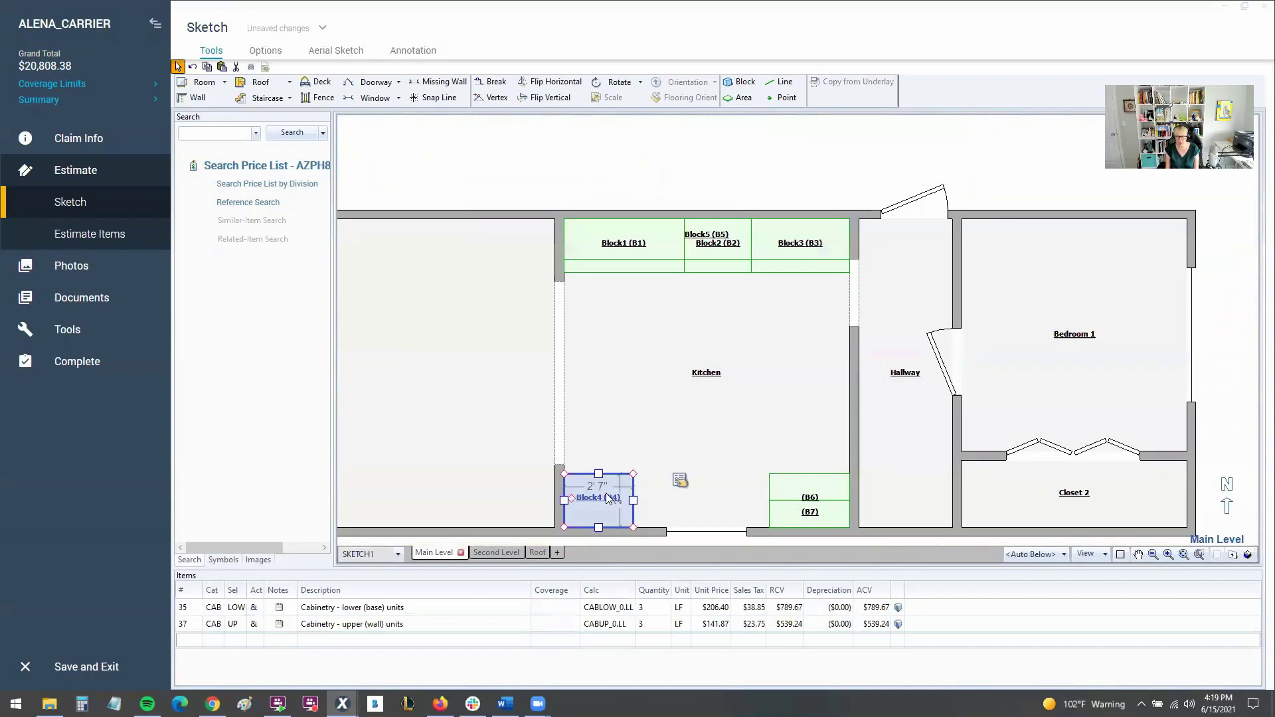
key(Delete)
Draw a 2'-wide Block4 rectangle at the lower left and drag it flush into the kitchen's corner
click(739, 83)
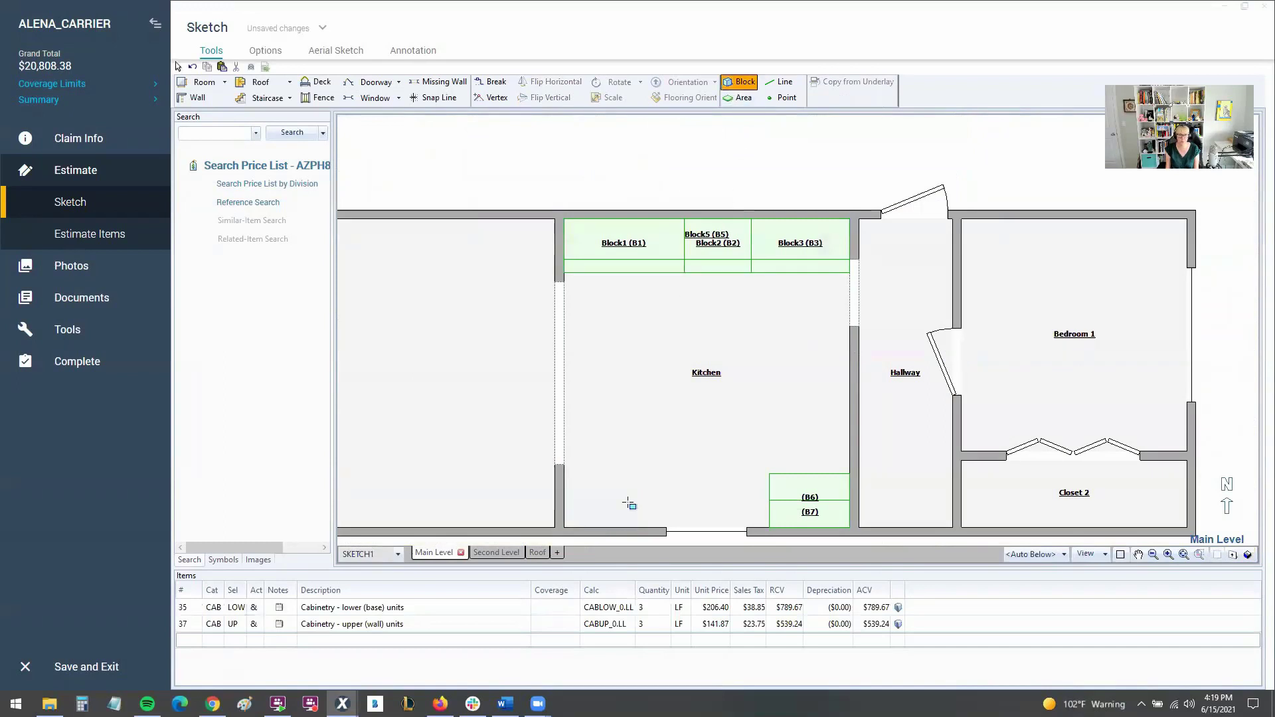
mouse_move(582, 450)
mouse_down()
mouse_move(583, 480)
mouse_move(636, 496)
mouse_up()
scroll(623, 481, up, 2)
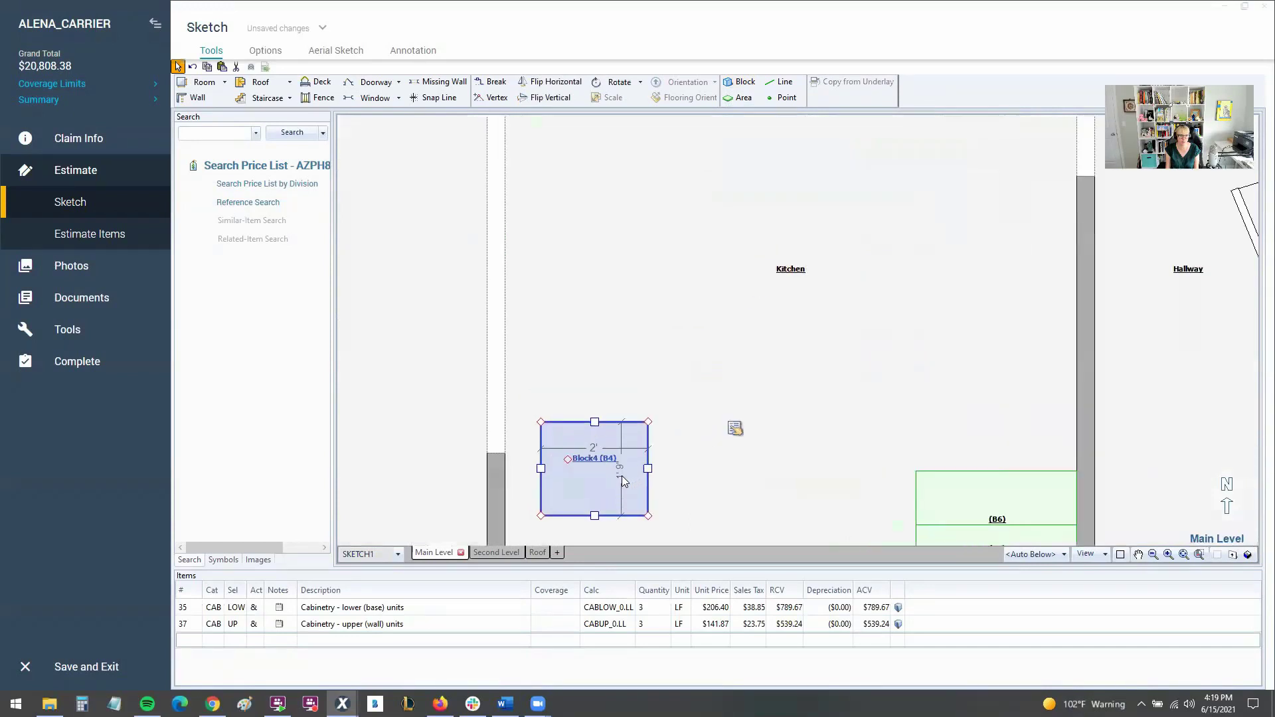
click(596, 416)
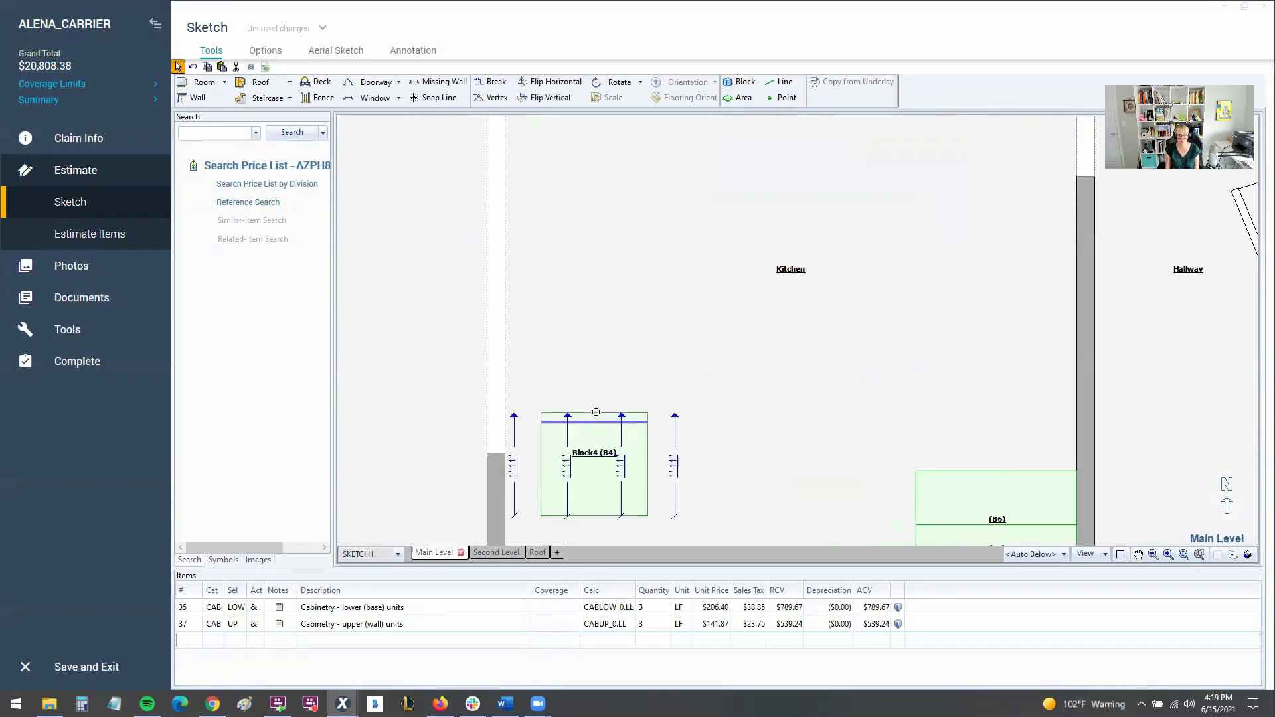
click(582, 492)
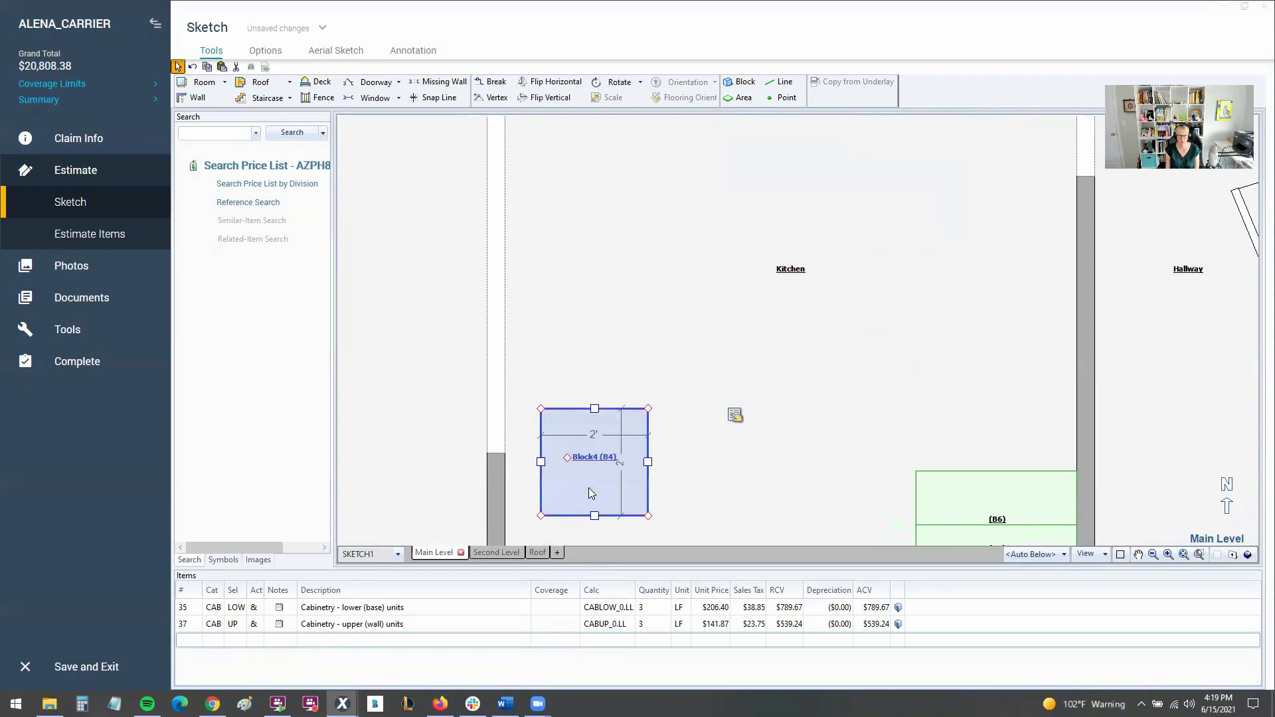
scroll(589, 487, down, 2)
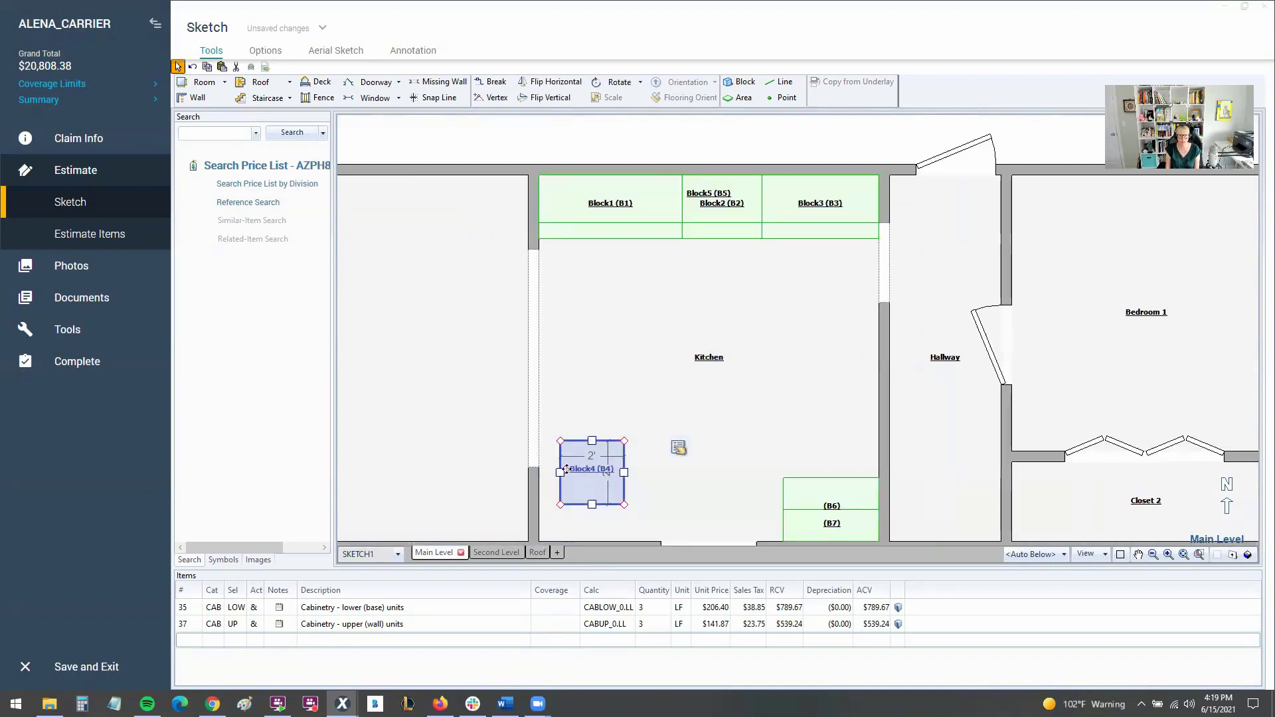
drag(566, 469, 551, 505)
Edit Block4's height in its reference area properties and check the result in 3-D
right_click(655, 499)
click(671, 512)
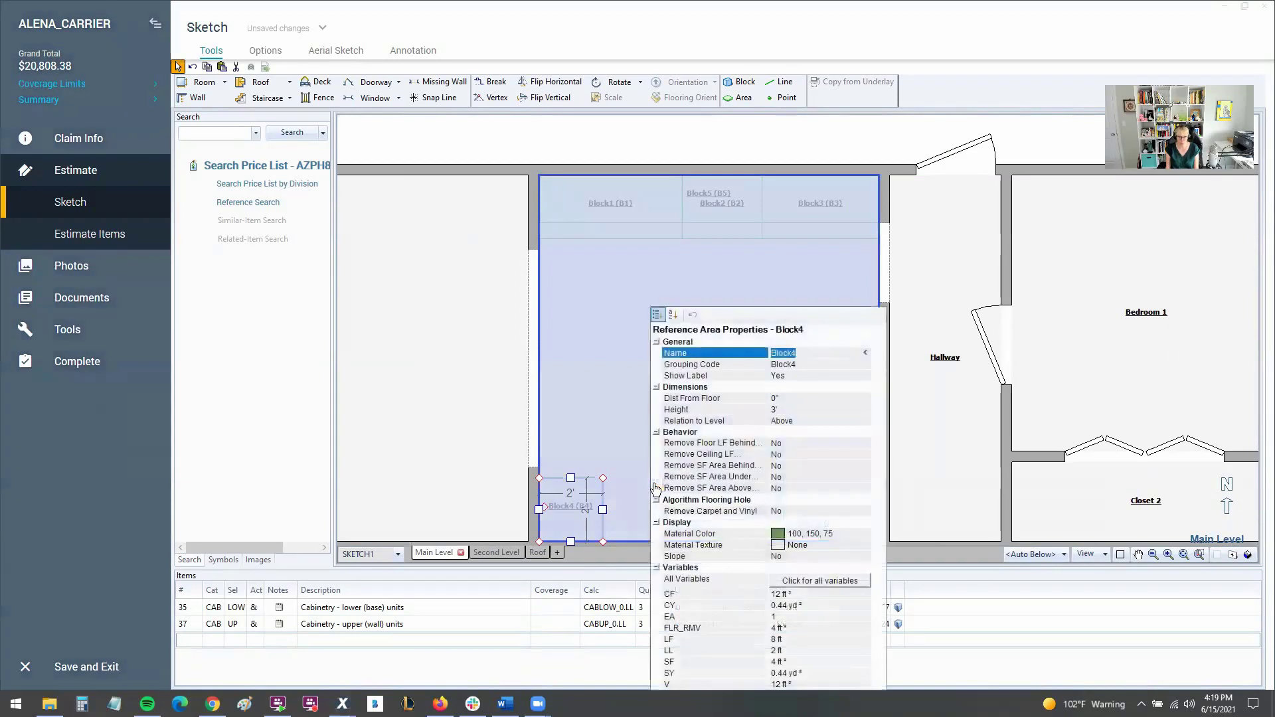
click(783, 409)
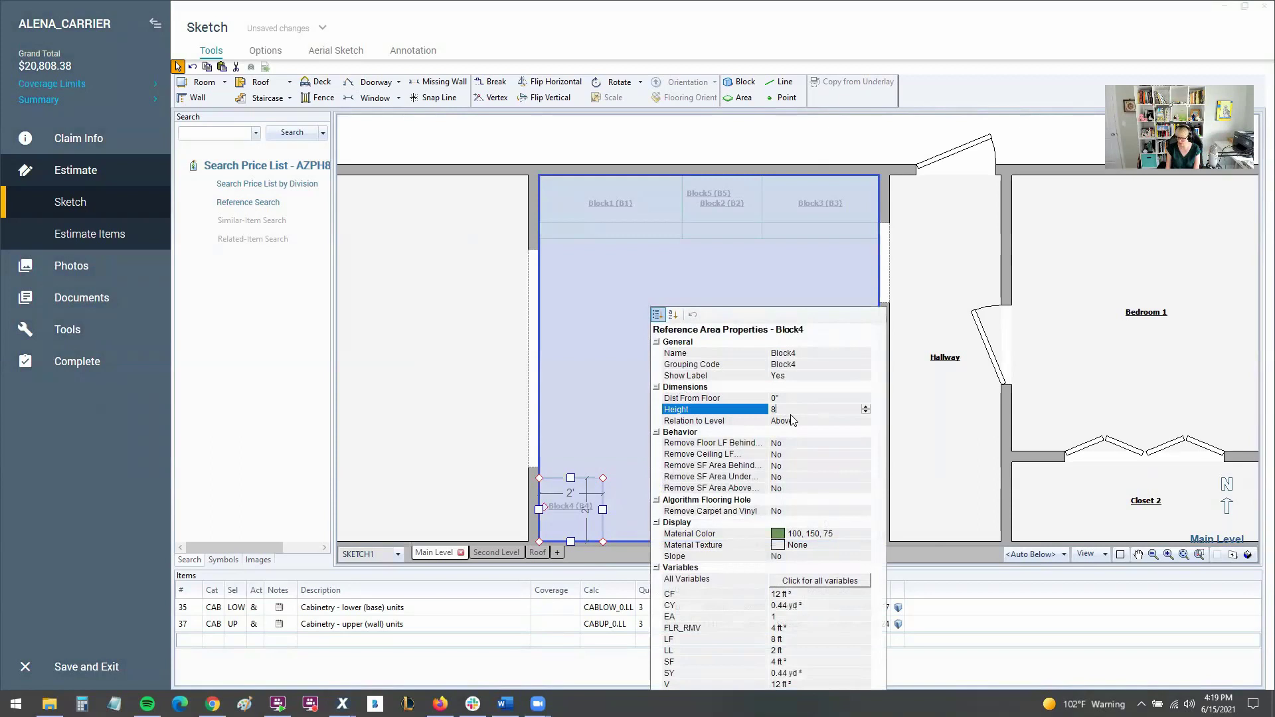
click(606, 367)
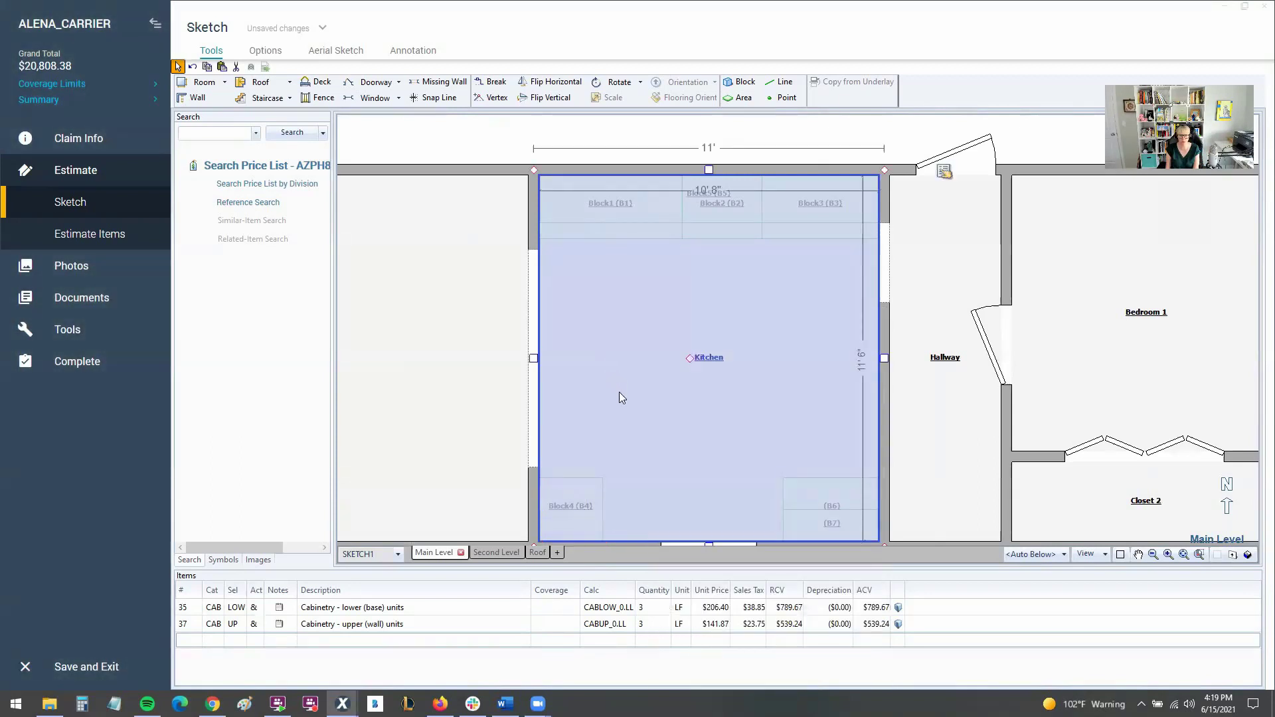
key(F3)
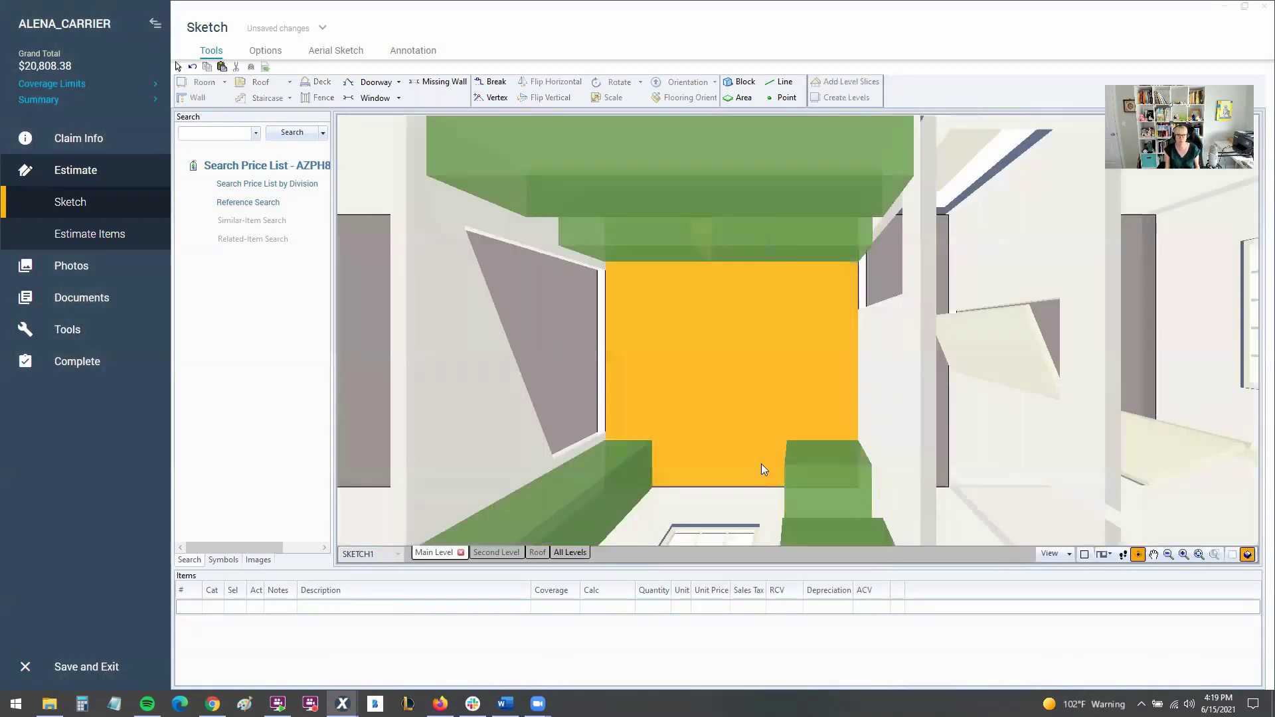
mouse_move(761, 463)
mouse_down()
mouse_move(762, 368)
mouse_move(632, 321)
mouse_move(822, 305)
mouse_move(891, 220)
mouse_move(915, 212)
mouse_up()
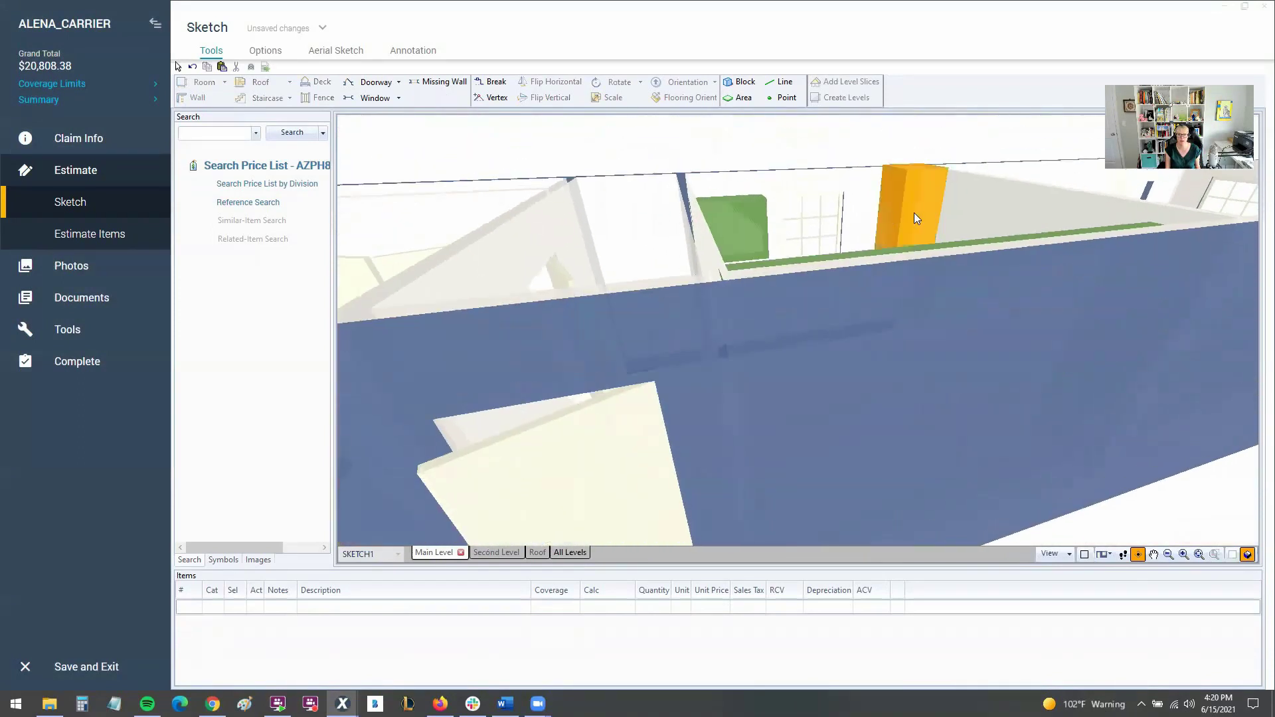
key(F3)
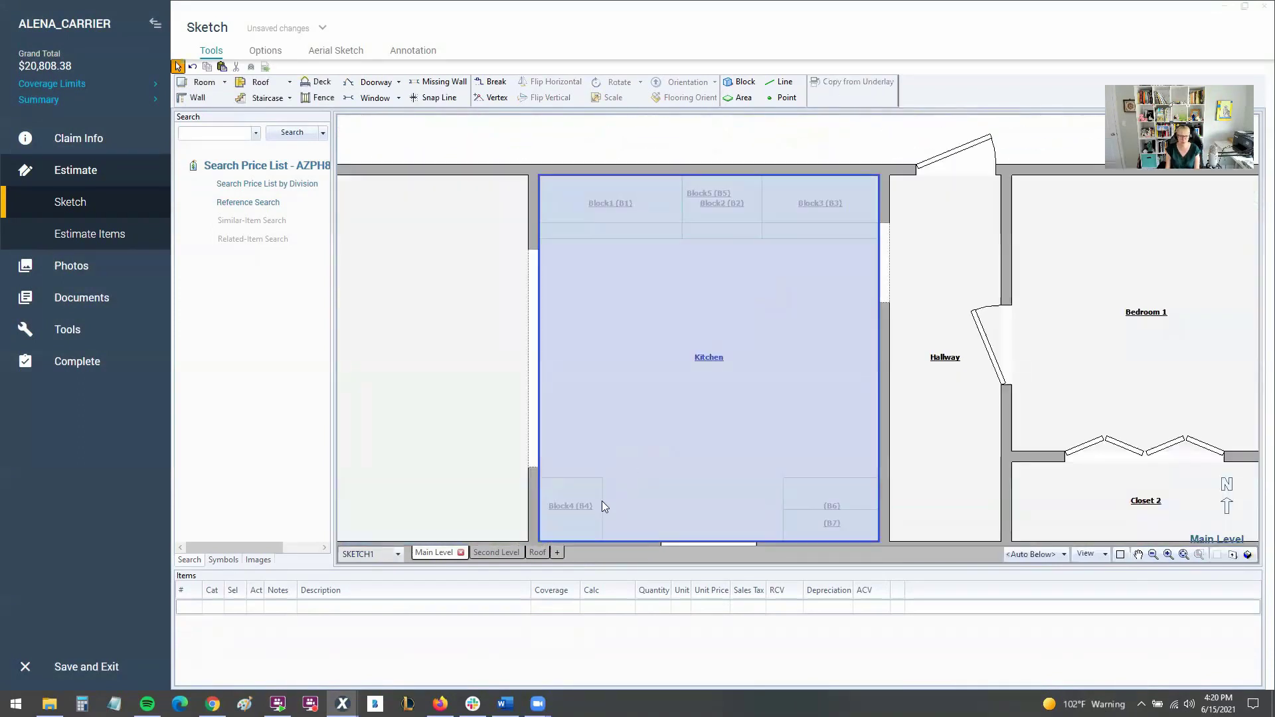
Change Block4's Remove SF Area Above setting and close its properties
click(573, 509)
right_click(656, 483)
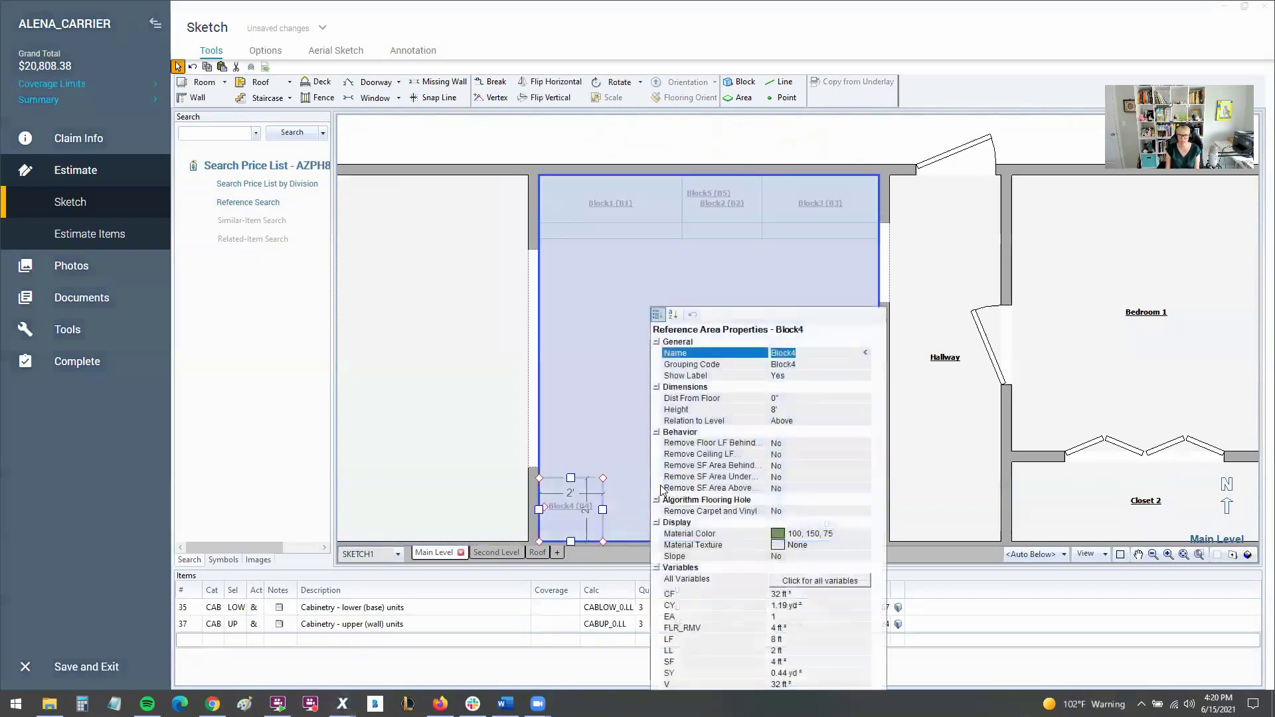
click(753, 490)
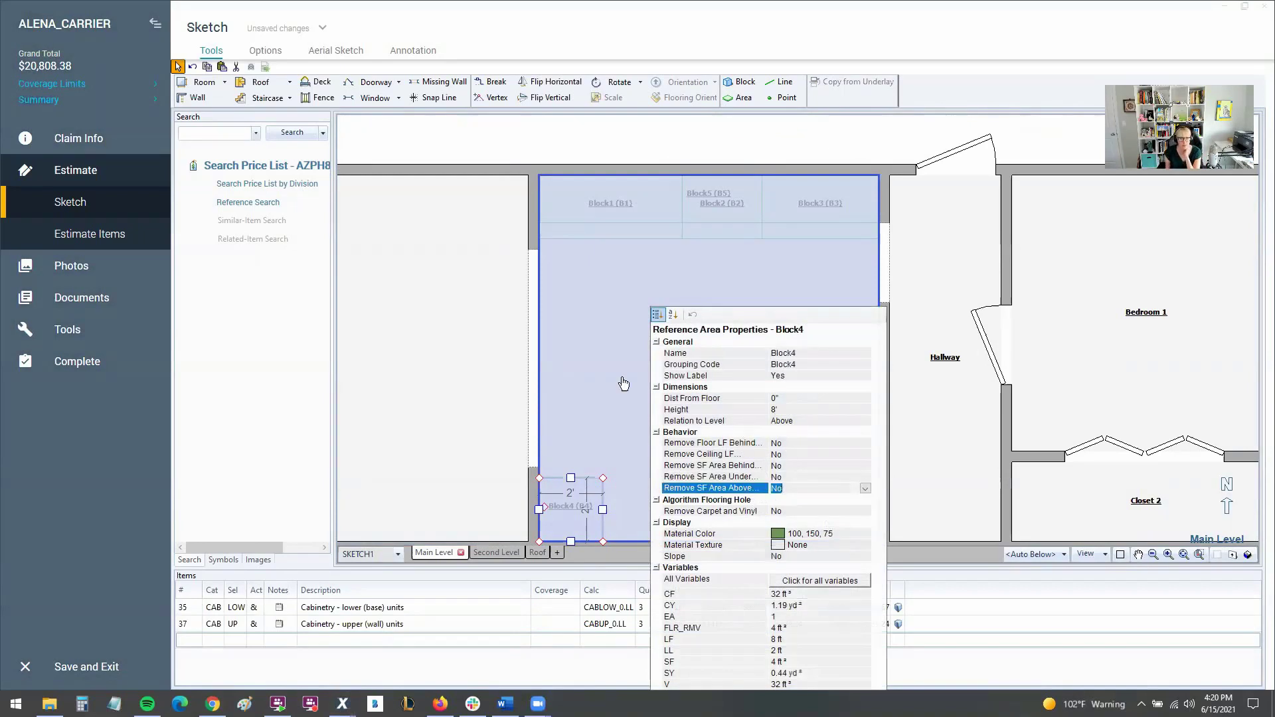
click(589, 507)
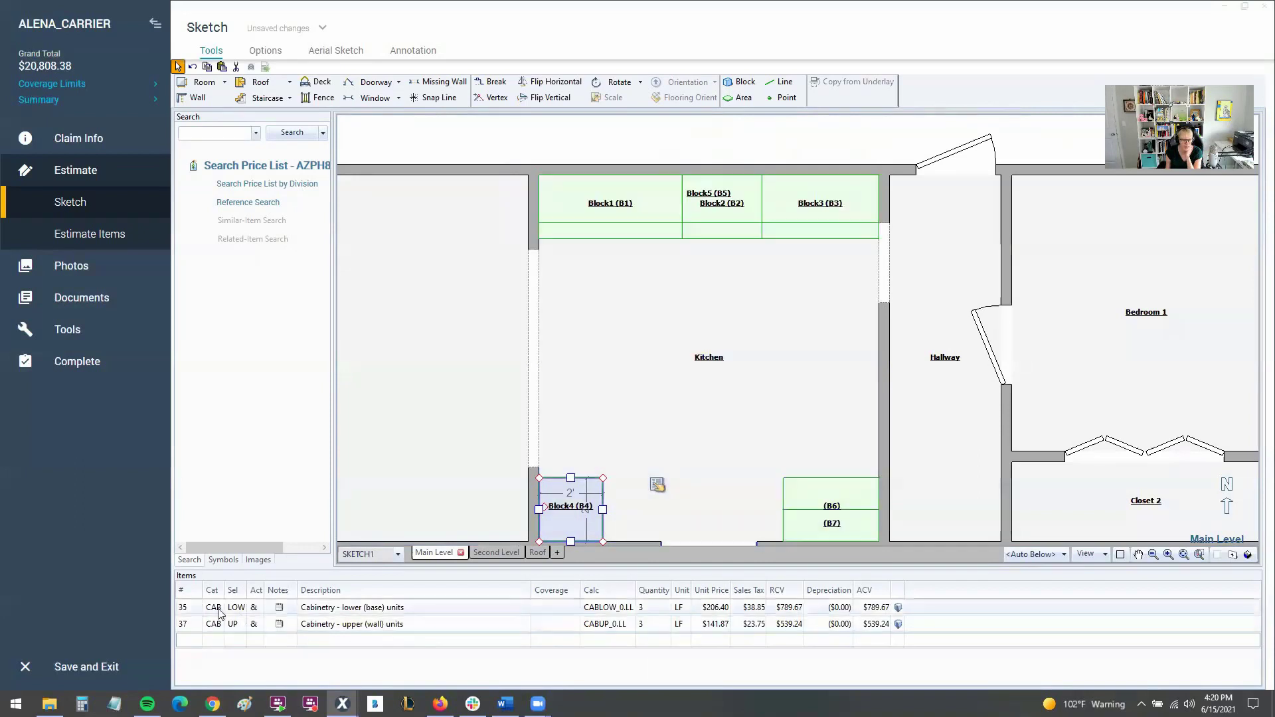
Delete the old cabinet blocks B6 and B7 from the lower-right corner
click(188, 628)
click(188, 607)
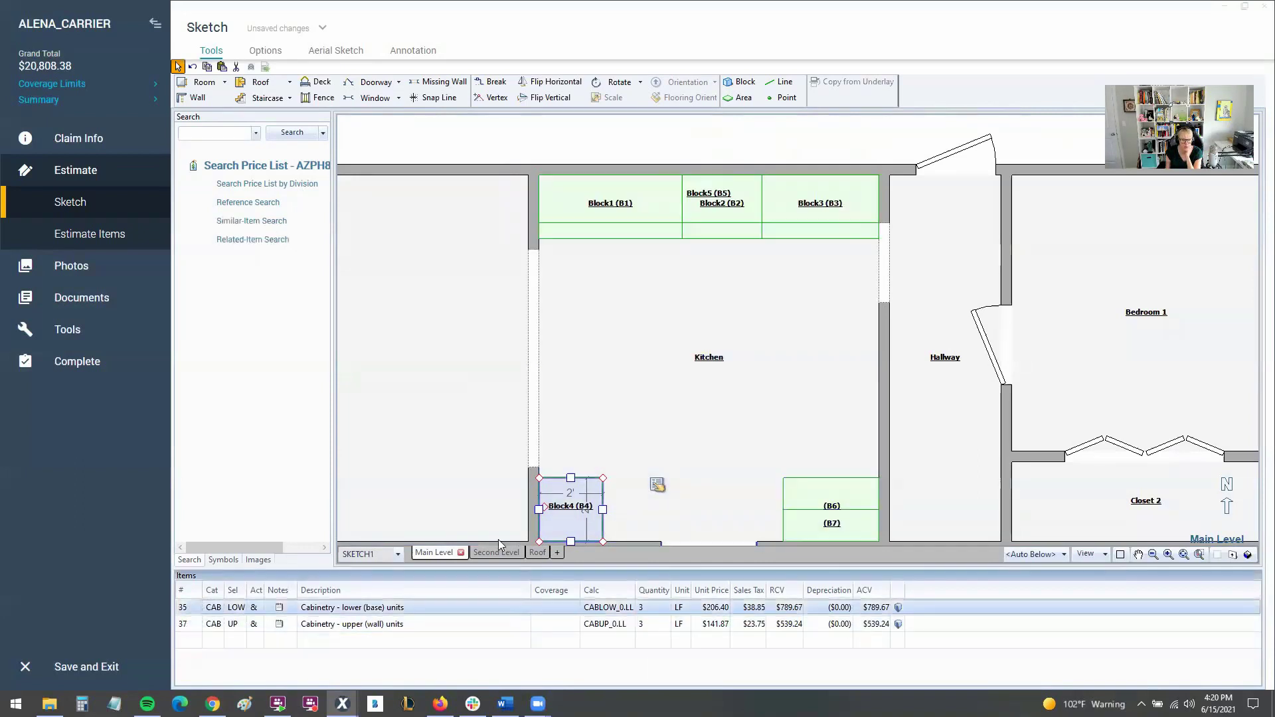
click(814, 527)
ctrl+click(814, 503)
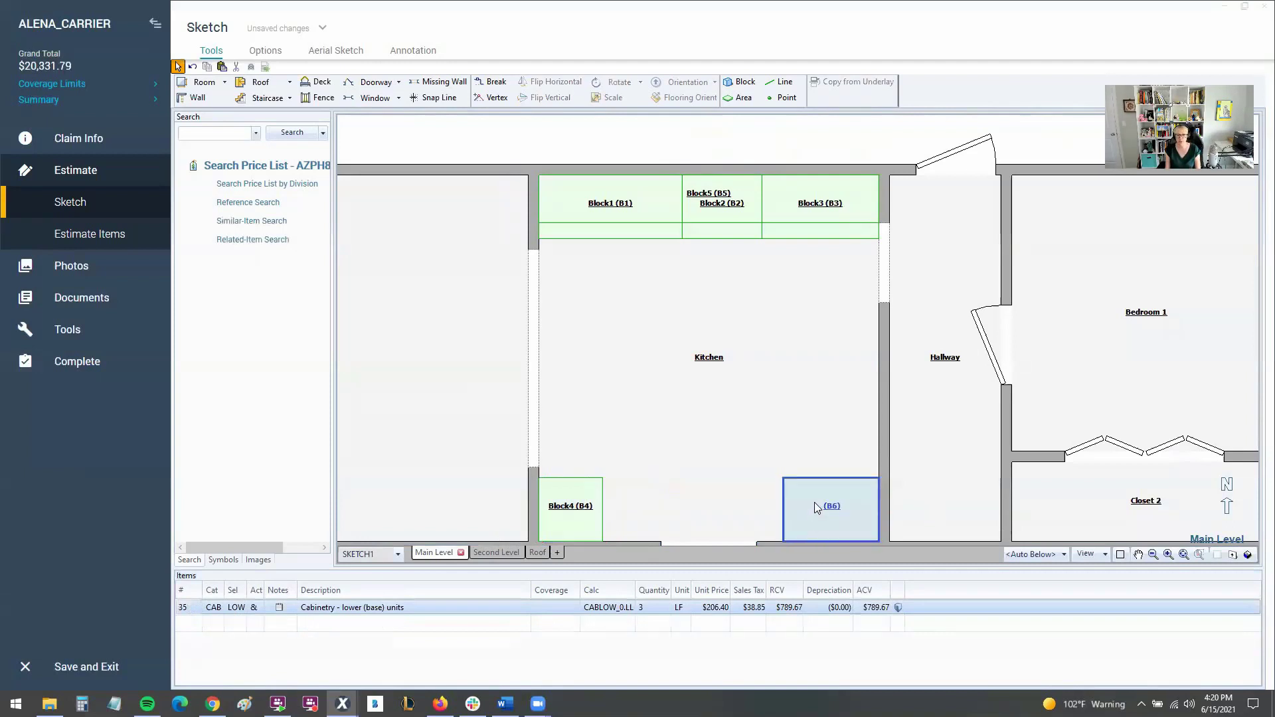
key(Delete)
Place a horizontal CABLOW base-cabinet block, found by searching 'lower', in the lower-right corner
click(216, 135)
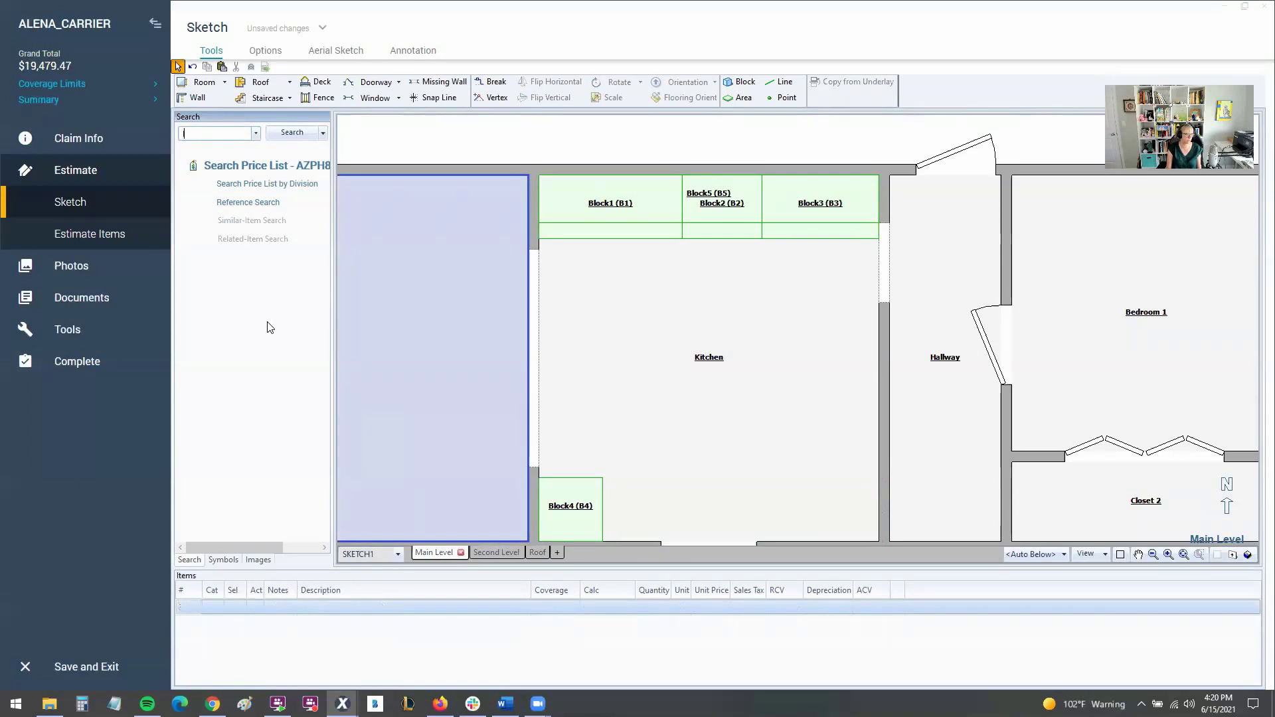
text(lower cab)
click(312, 148)
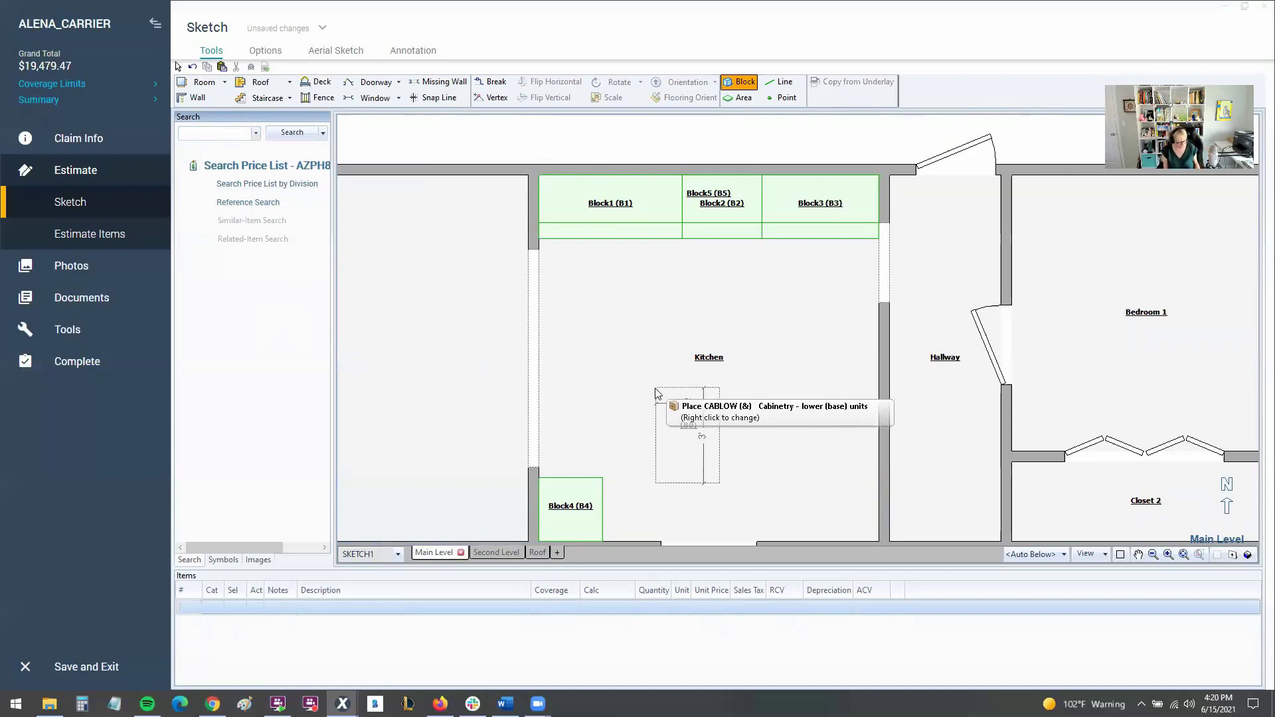
drag(669, 392, 656, 393)
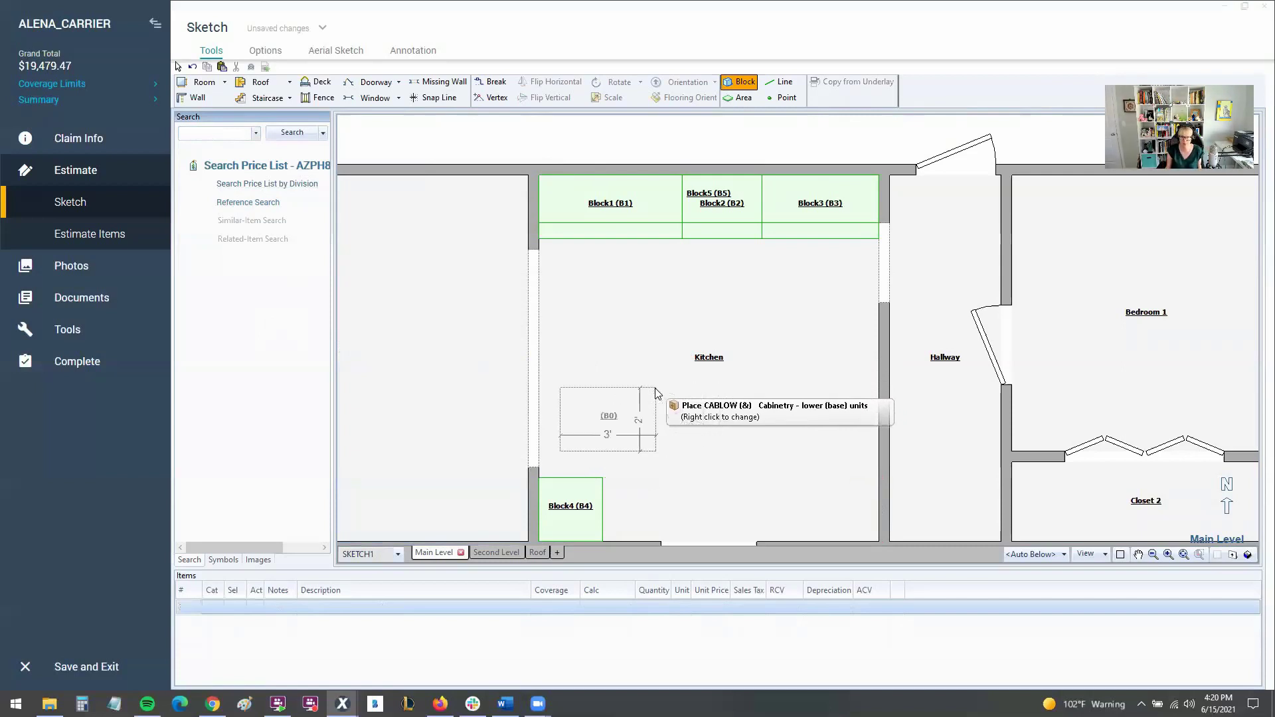
click(876, 477)
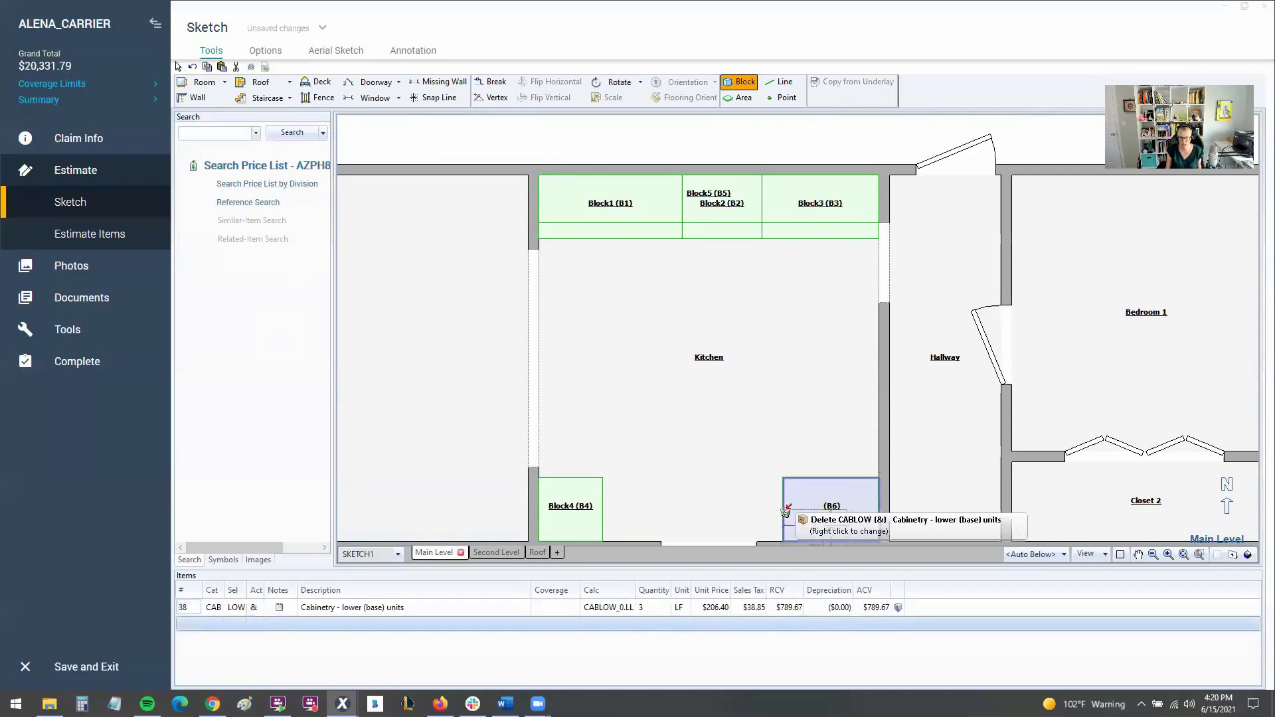
key(Escape)
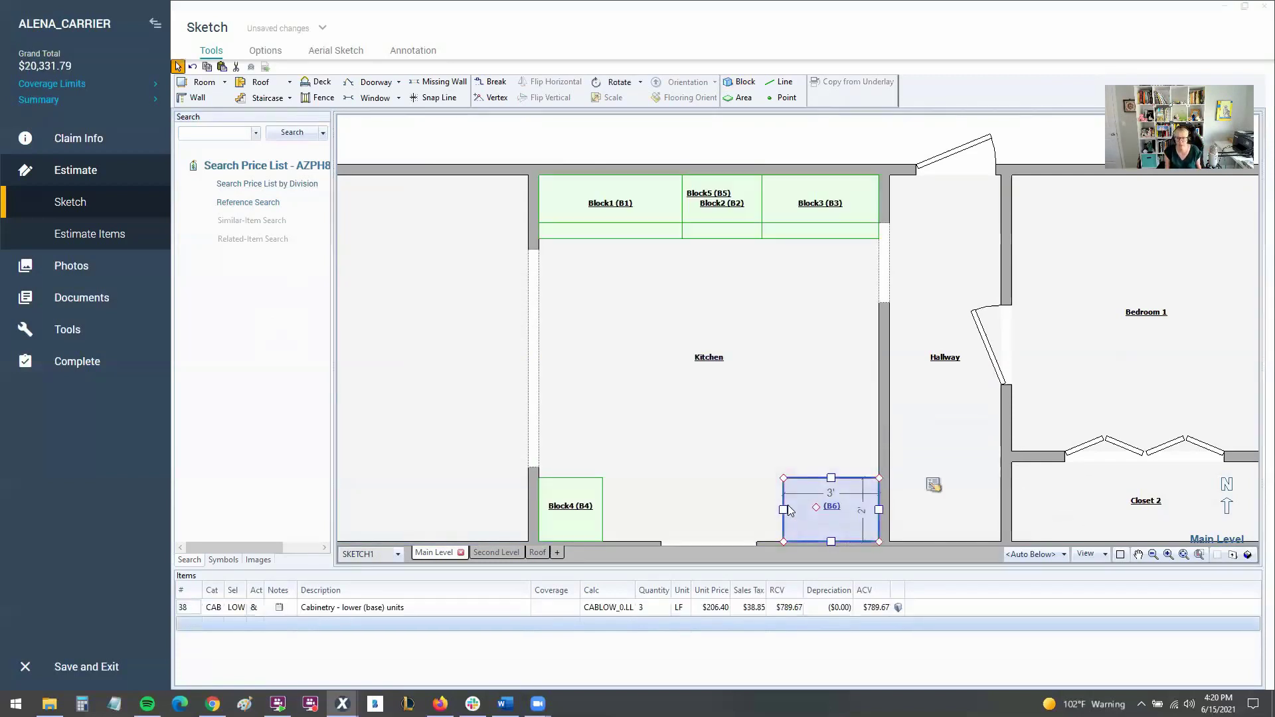
Stretch B6 left to 3' 9", updating the base-cabinet line to 3.75 LF, $987.08
drag(783, 508, 759, 509)
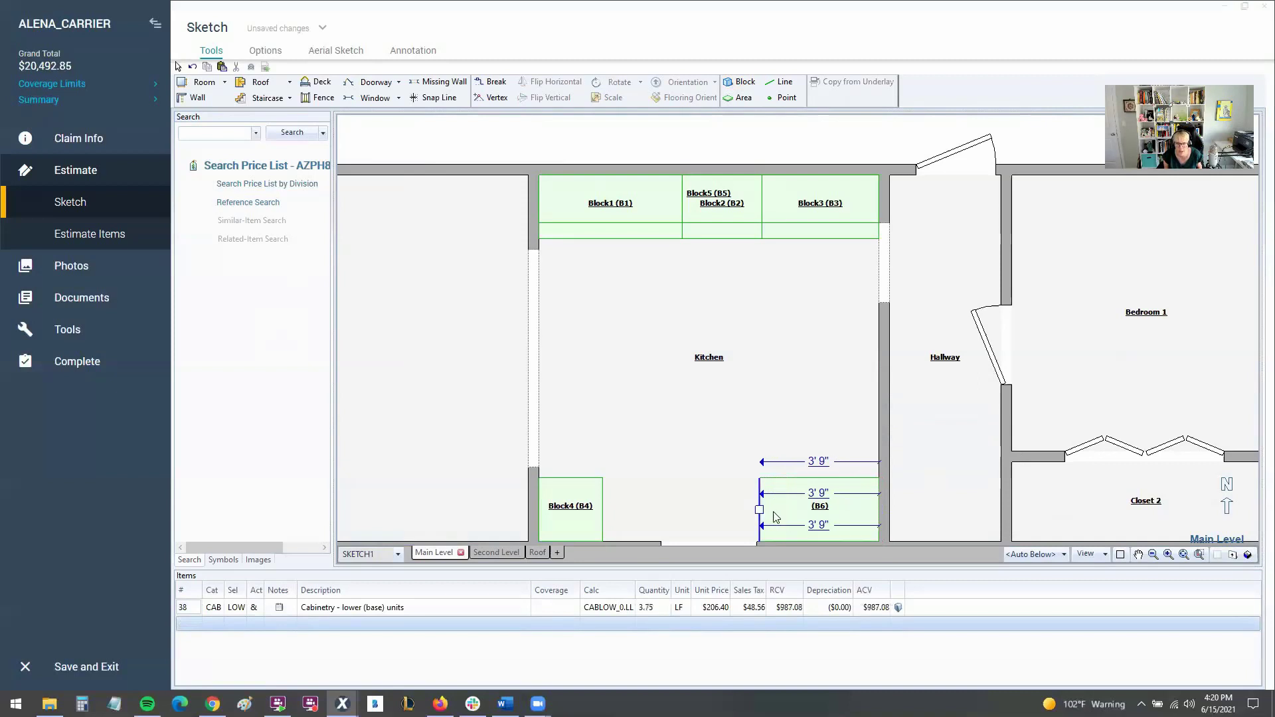
click(802, 484)
click(663, 609)
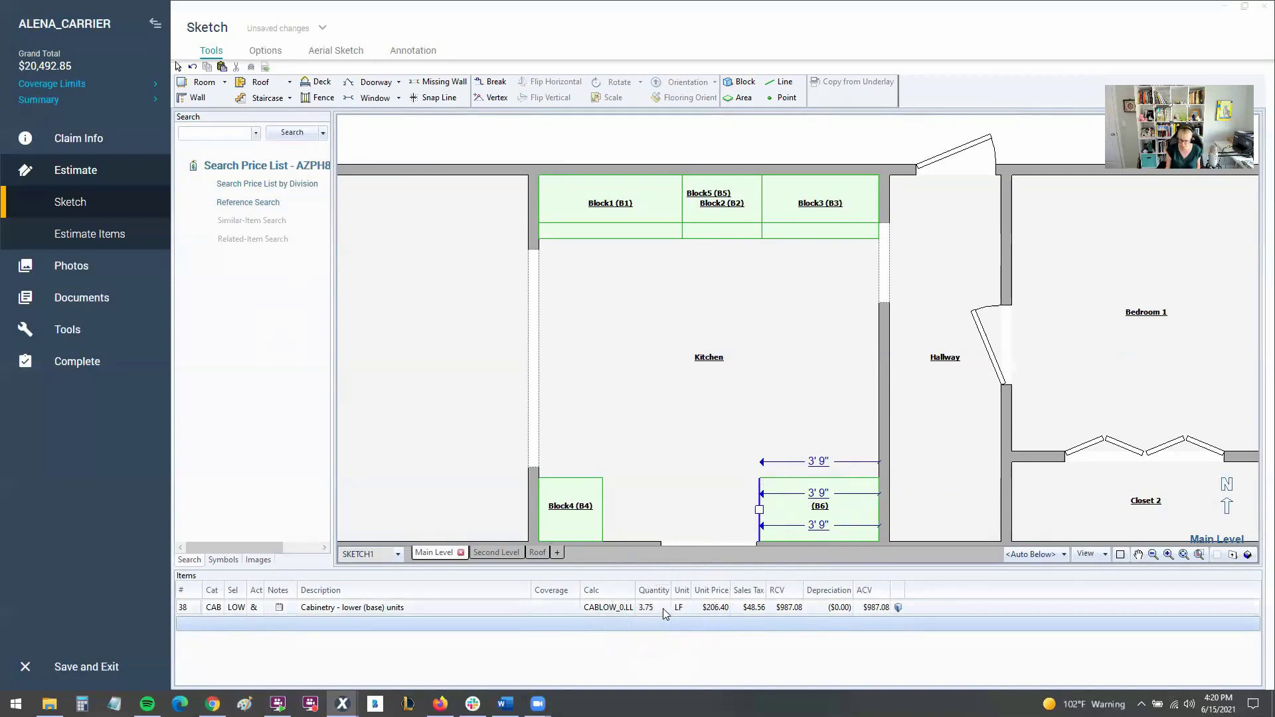
click(663, 609)
click(767, 515)
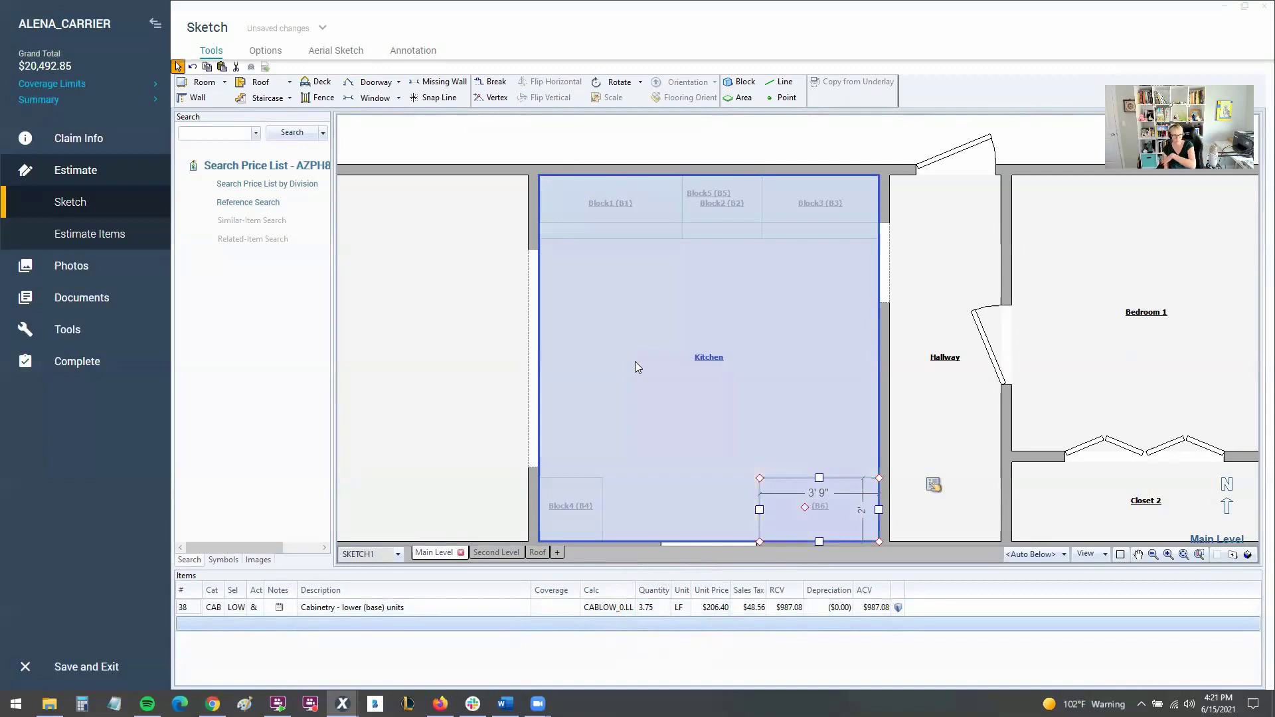
click(222, 152)
Place a CABUP upper wall-cabinet block B7 over B6, adding a 3 LF line at $539.24
text(upp)
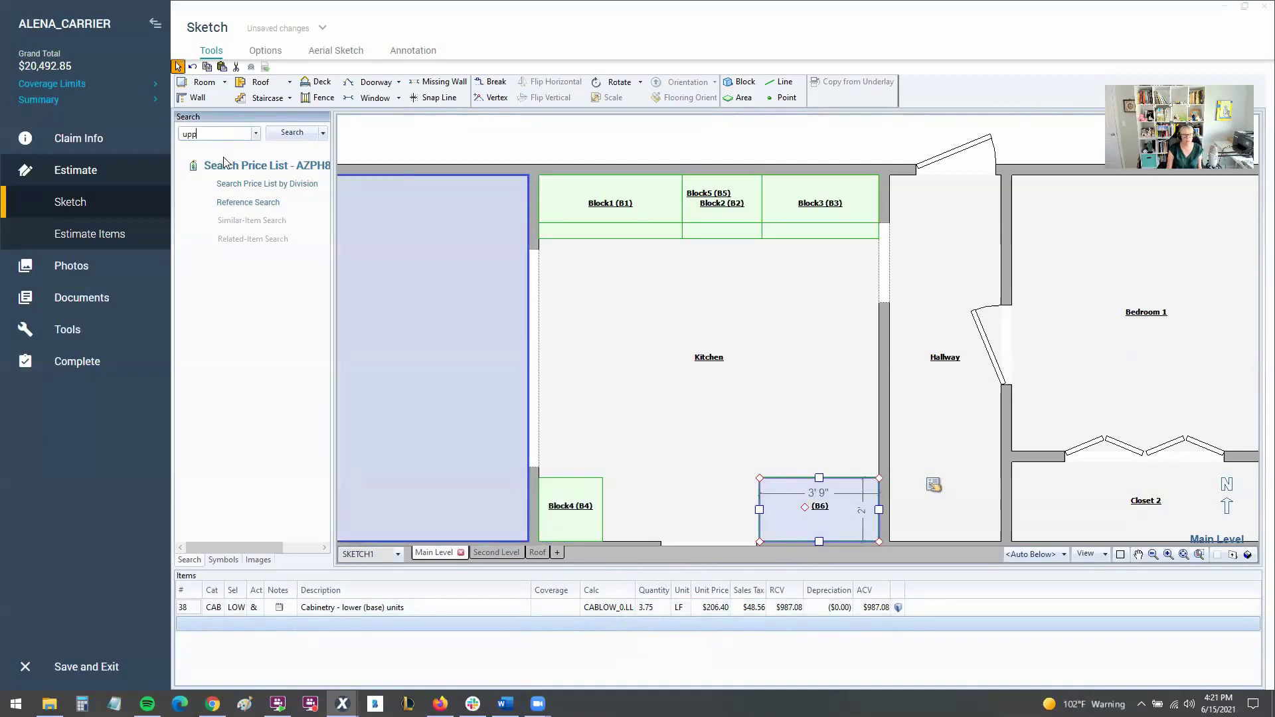
text(er)
click(220, 148)
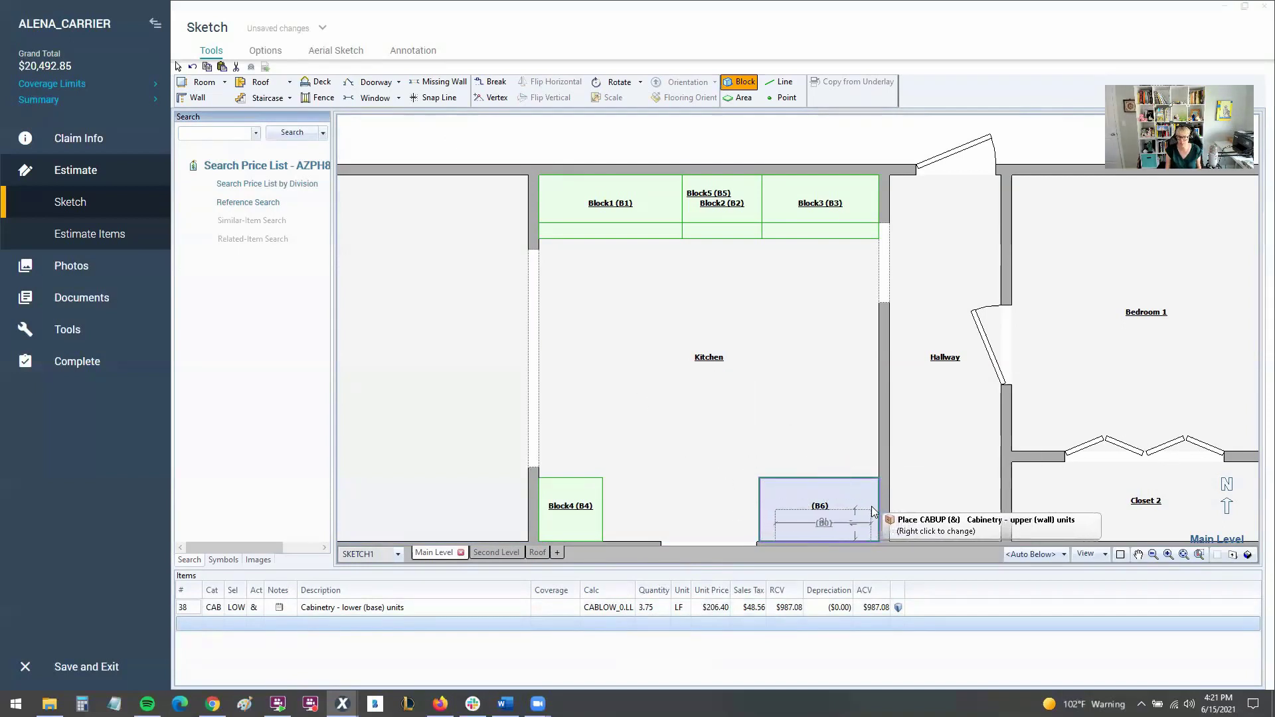
click(852, 518)
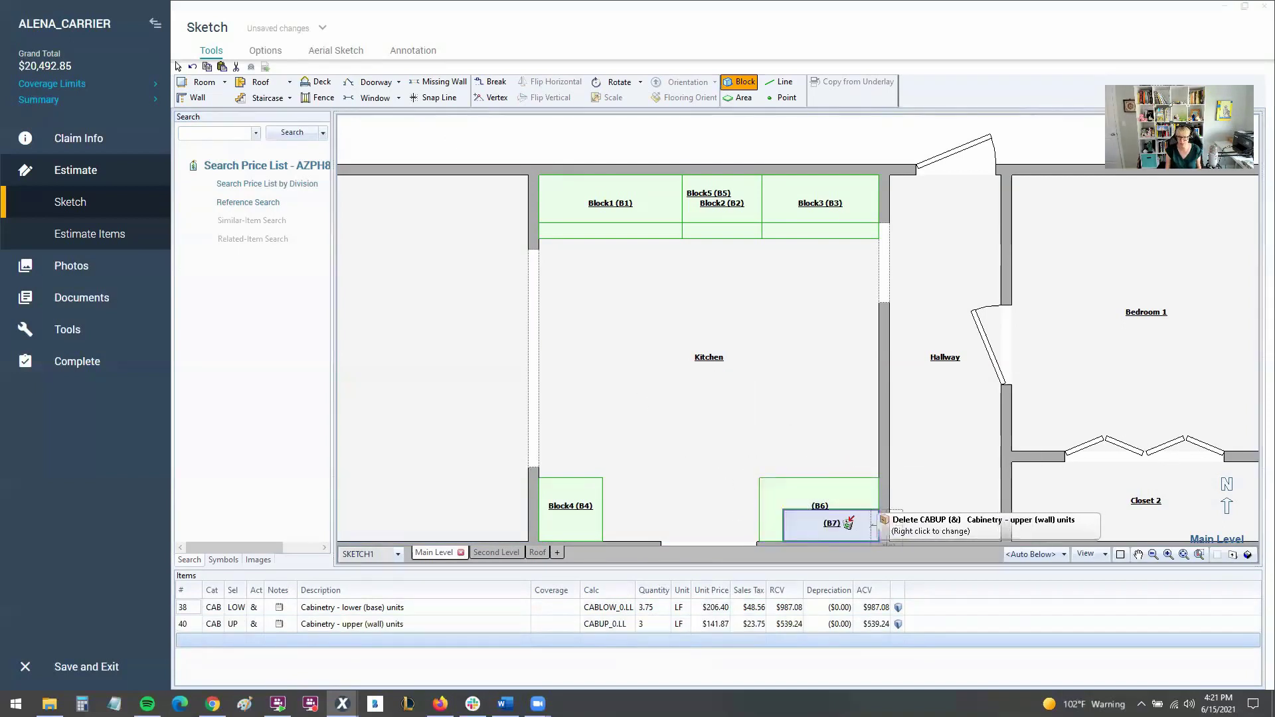
key(Escape)
Inspect the cabinets in 3-D, then return to the 2-D plan and select B7
click(672, 329)
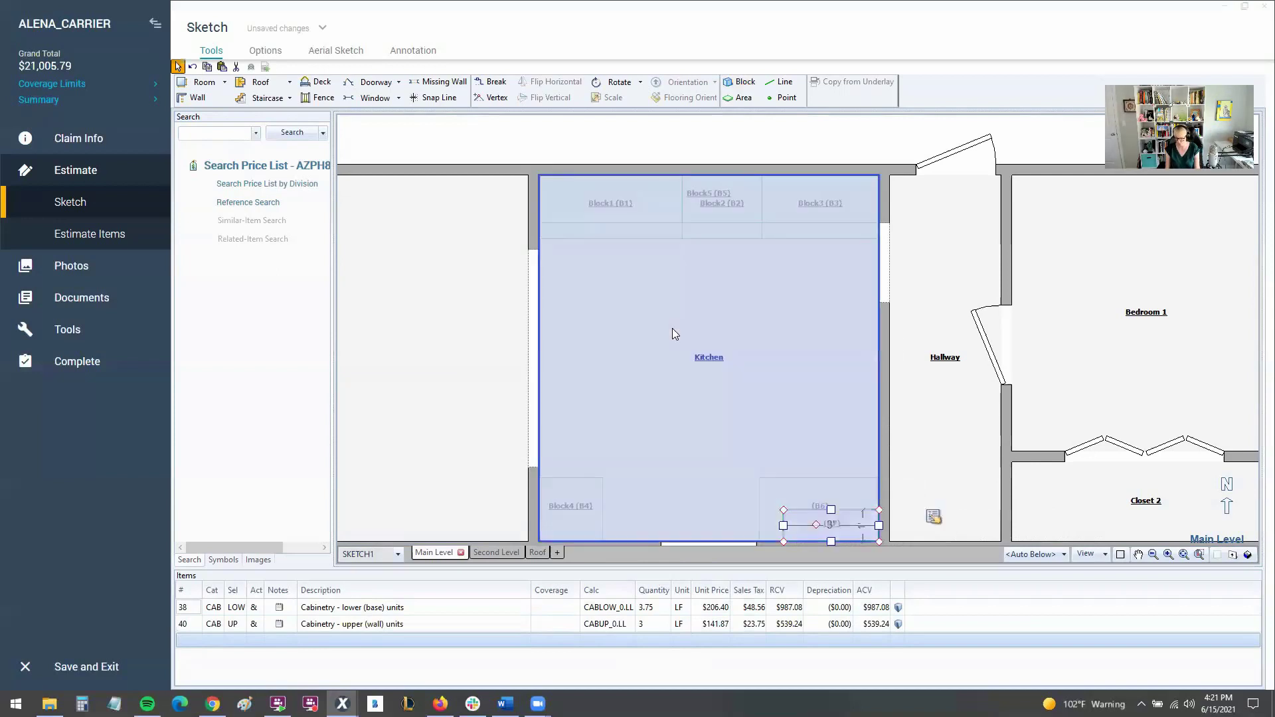
key(F3)
drag(674, 333, 839, 255)
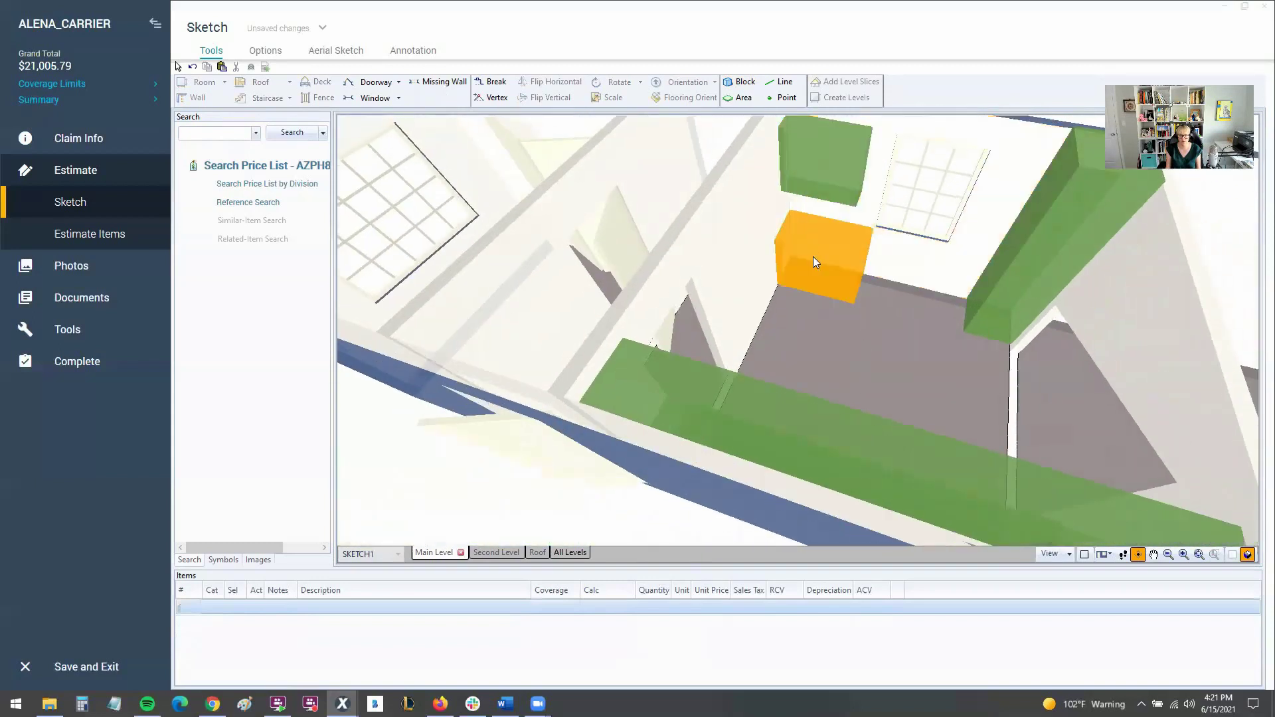
double_click(808, 293)
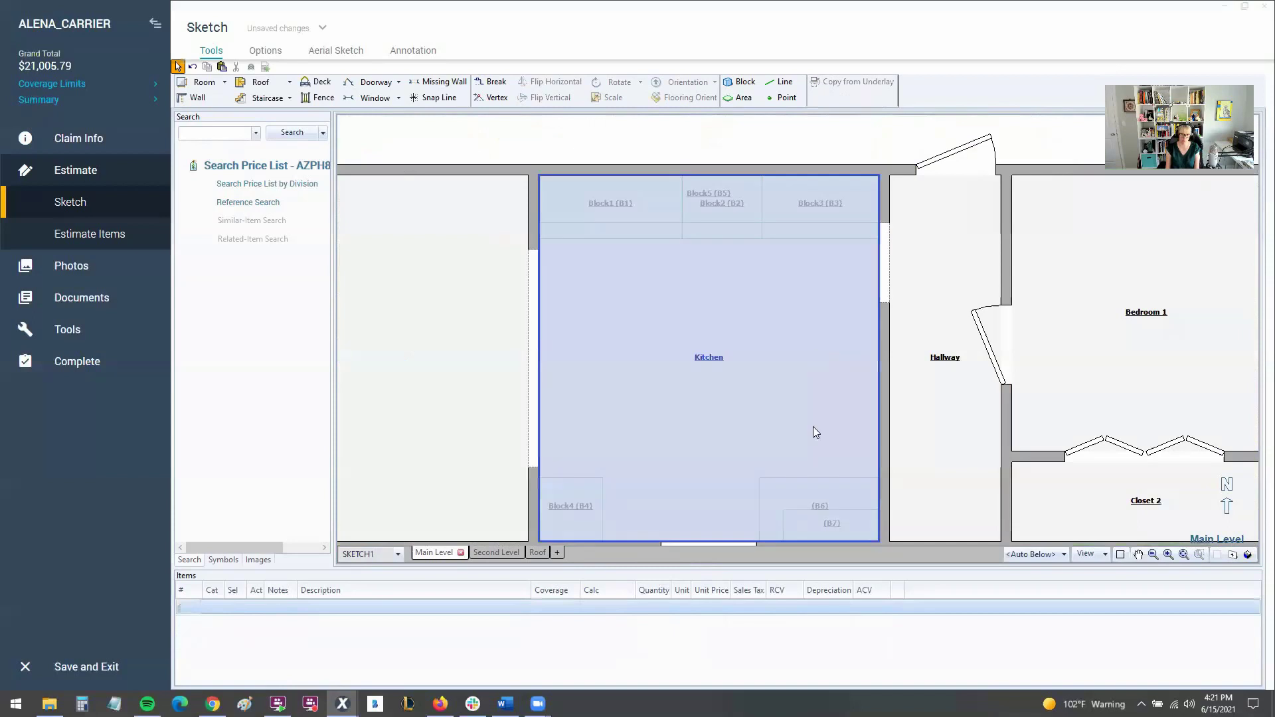
click(814, 525)
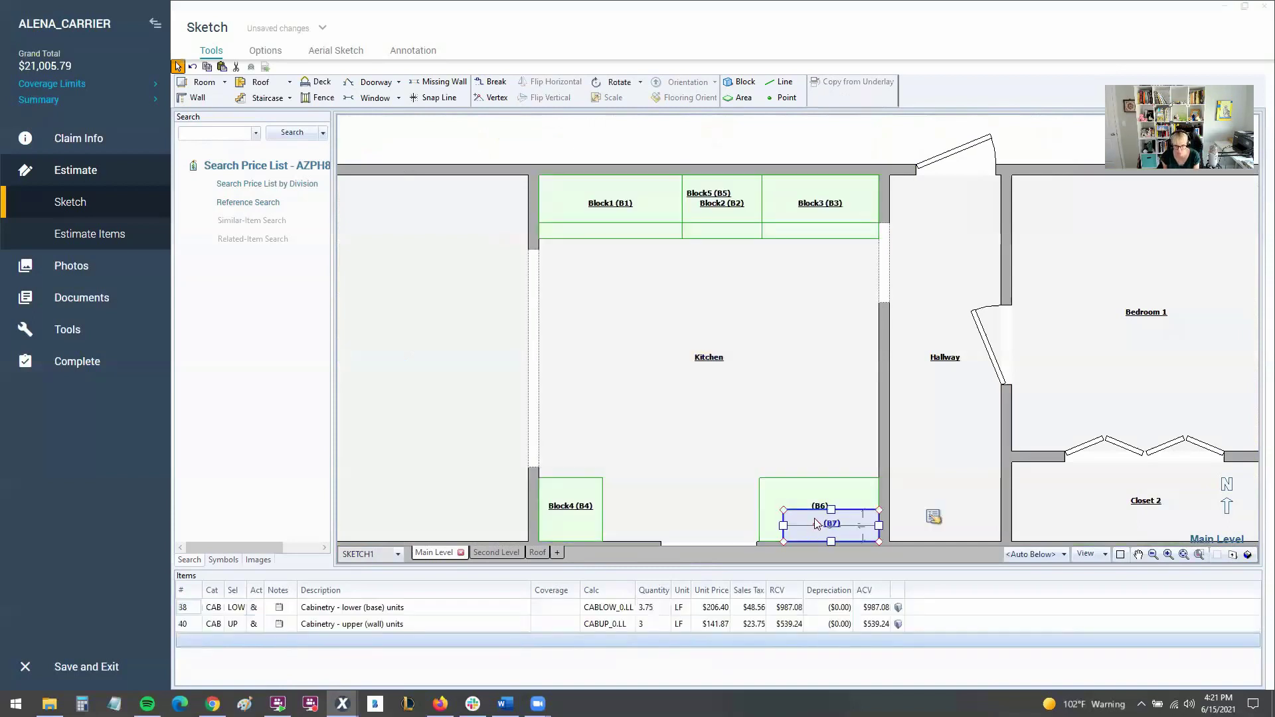
drag(831, 509, 830, 494)
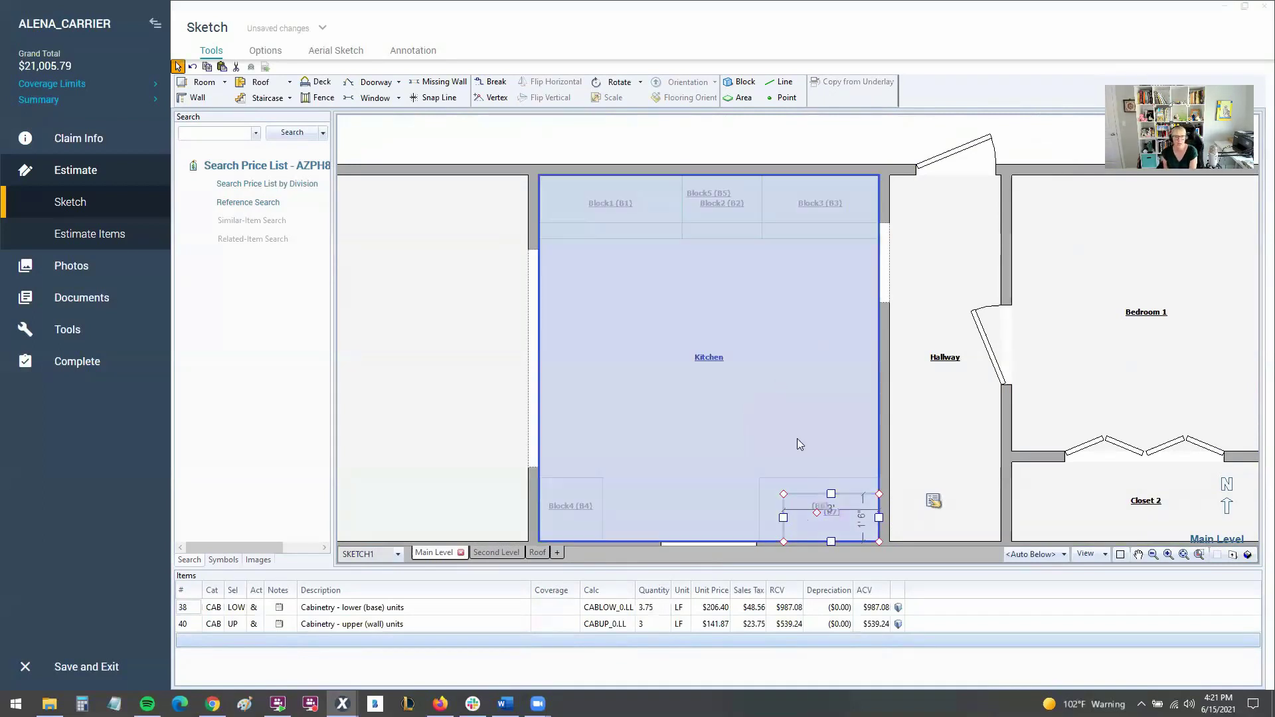
drag(831, 494, 832, 509)
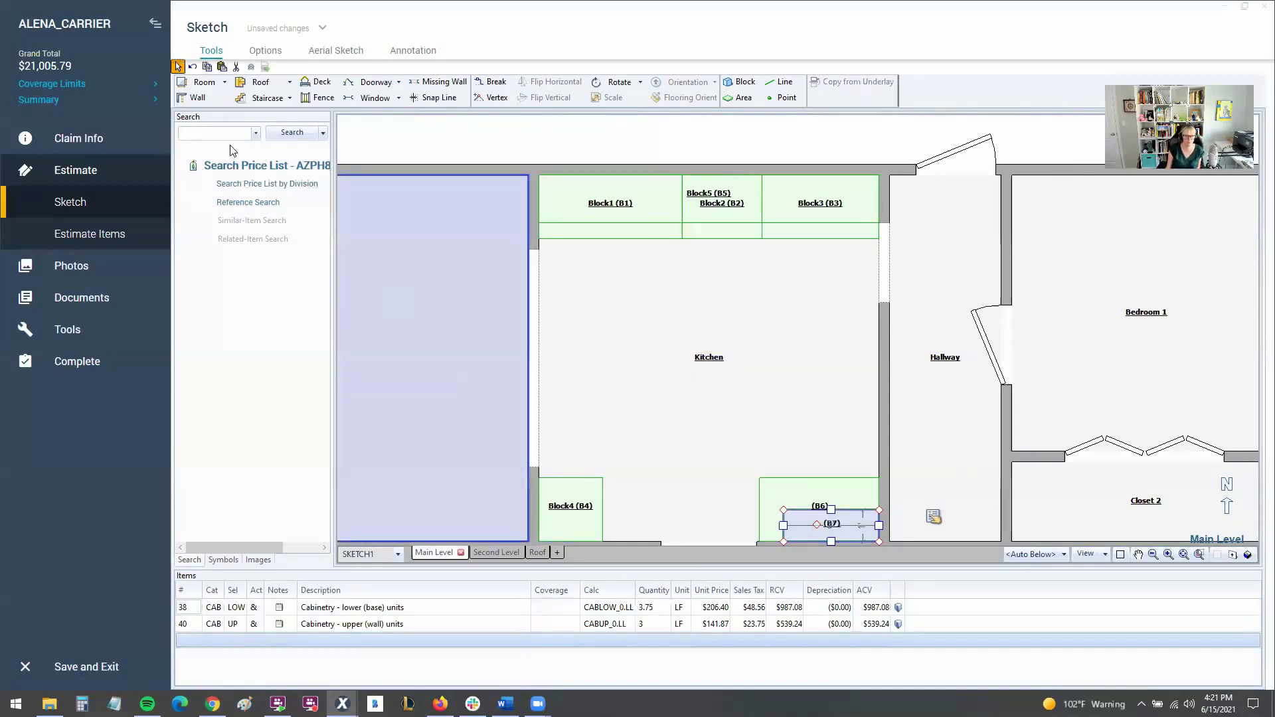
click(601, 214)
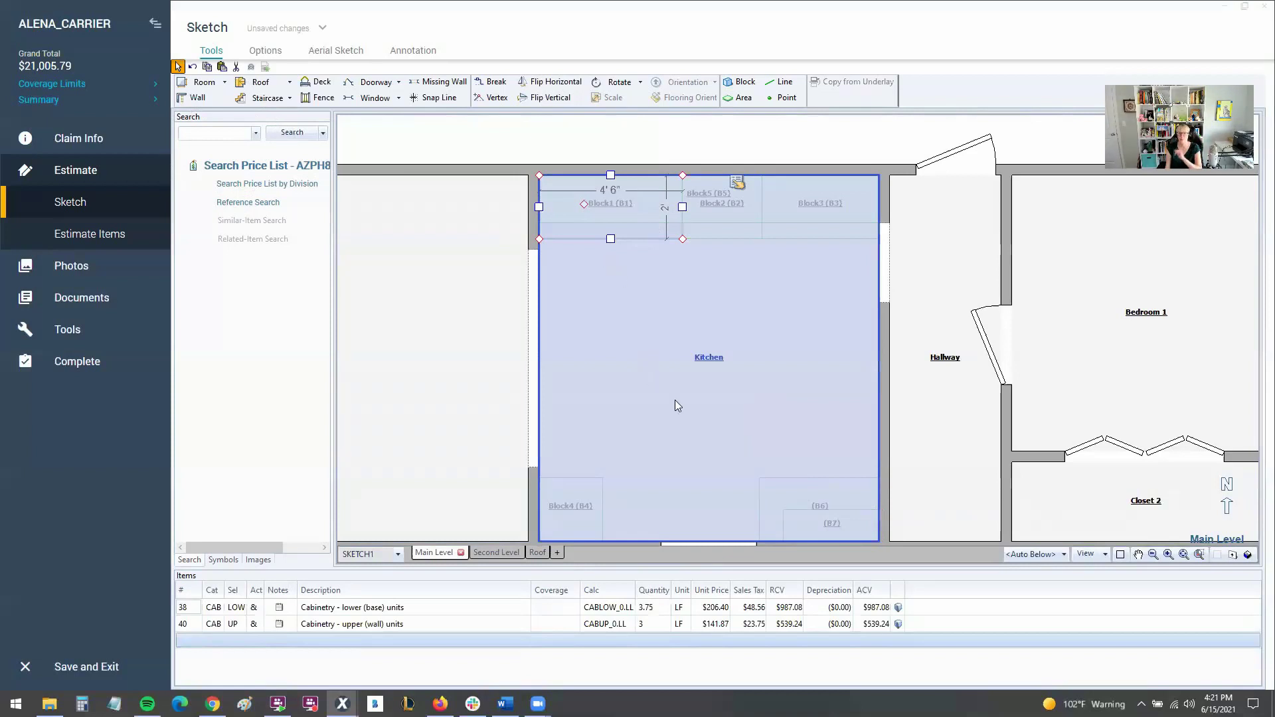
click(806, 532)
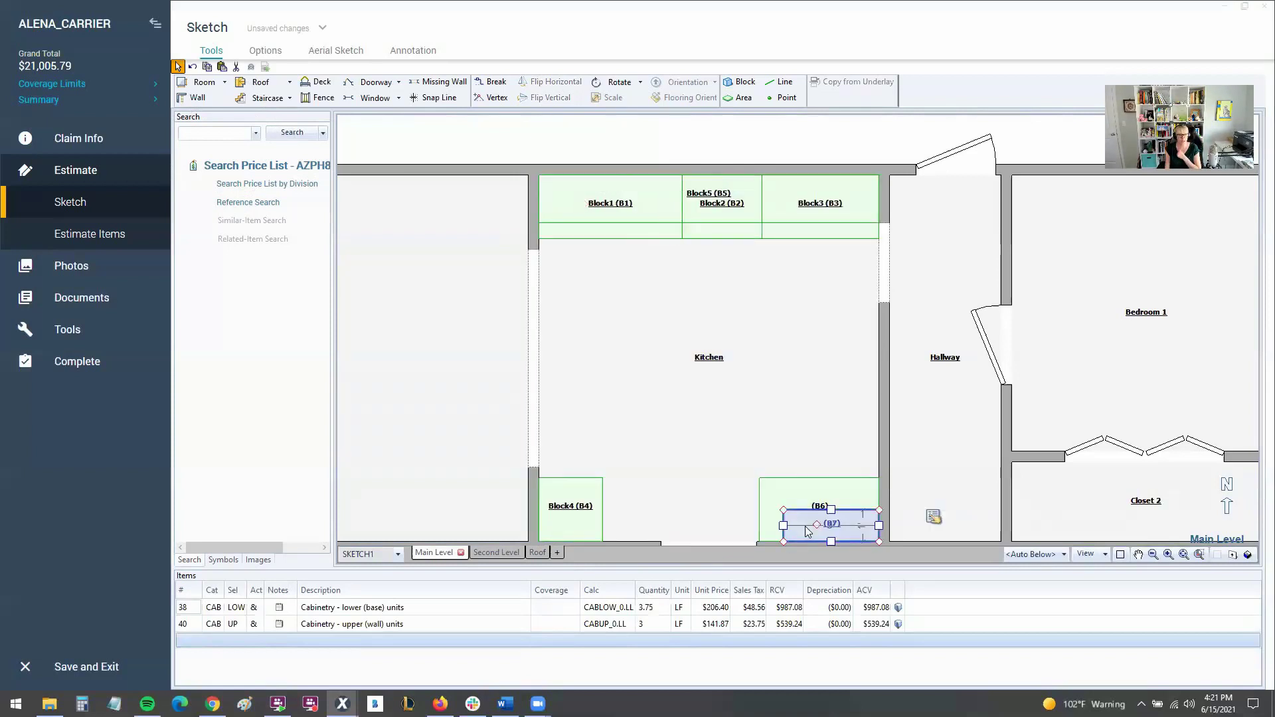